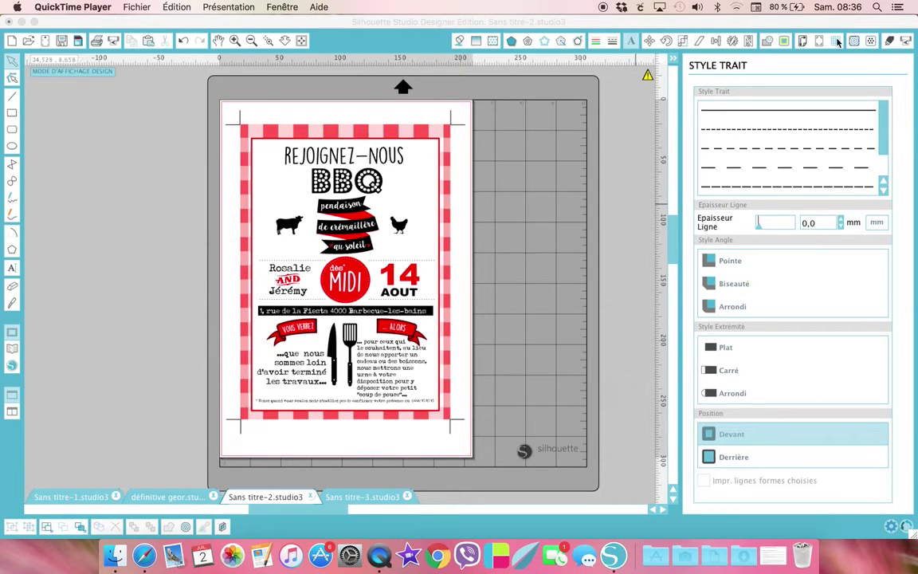
# - Switch to the Sans titre-3.studio3 document and display its grid settings
pyautogui.click(353, 500)
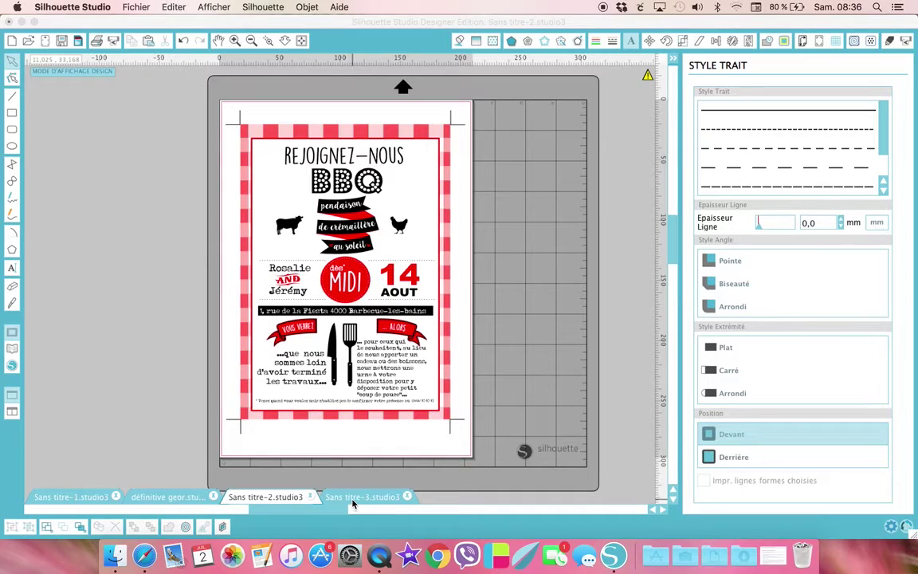
pyautogui.click(354, 499)
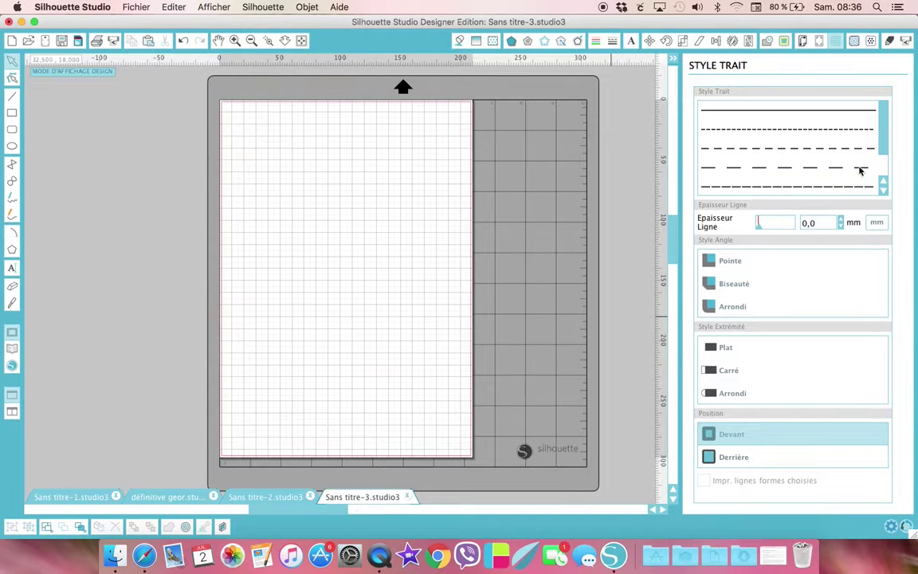
pyautogui.click(751, 40)
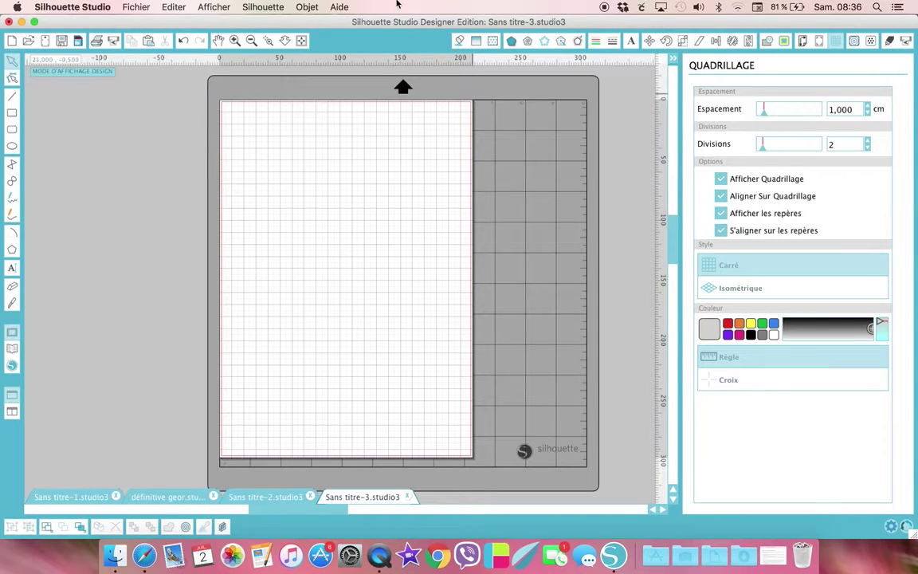
# - Draw a rectangle 14 cm wide and 20 cm high, starting 2 cm in from the page's upper-left corner
pyautogui.click(14, 115)
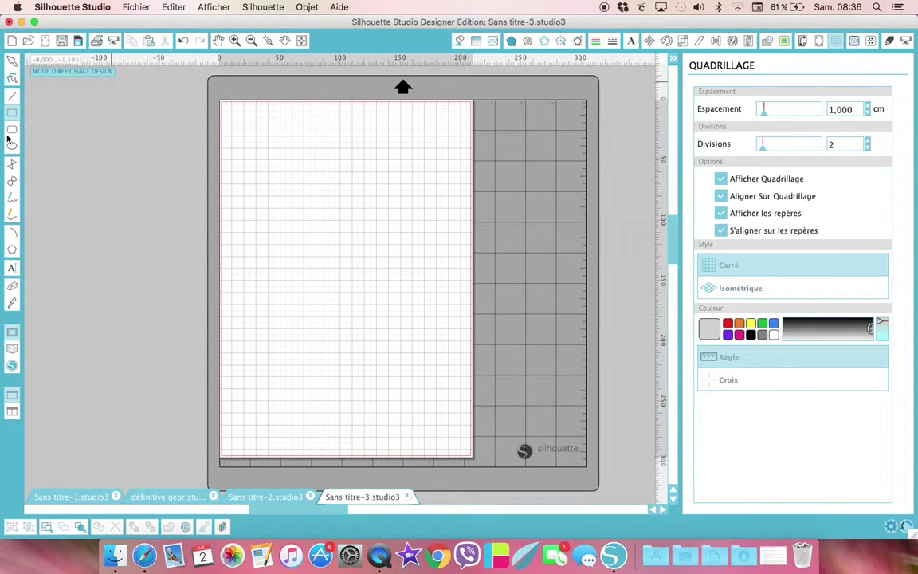
pyautogui.moveTo(244, 125)
pyautogui.mouseDown()
pyautogui.moveTo(352, 148)
pyautogui.moveTo(387, 180)
pyautogui.moveTo(389, 217)
pyautogui.moveTo(403, 213)
pyautogui.moveTo(400, 379)
pyautogui.moveTo(400, 365)
pyautogui.moveTo(412, 363)
pyautogui.mouseUp()
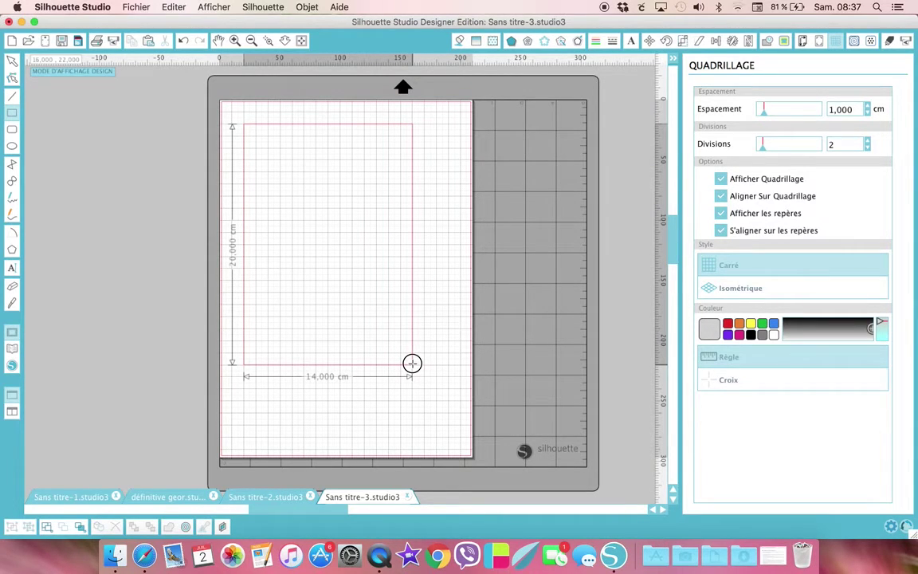
pyautogui.moveTo(412, 363); pyautogui.dragTo(413, 368)
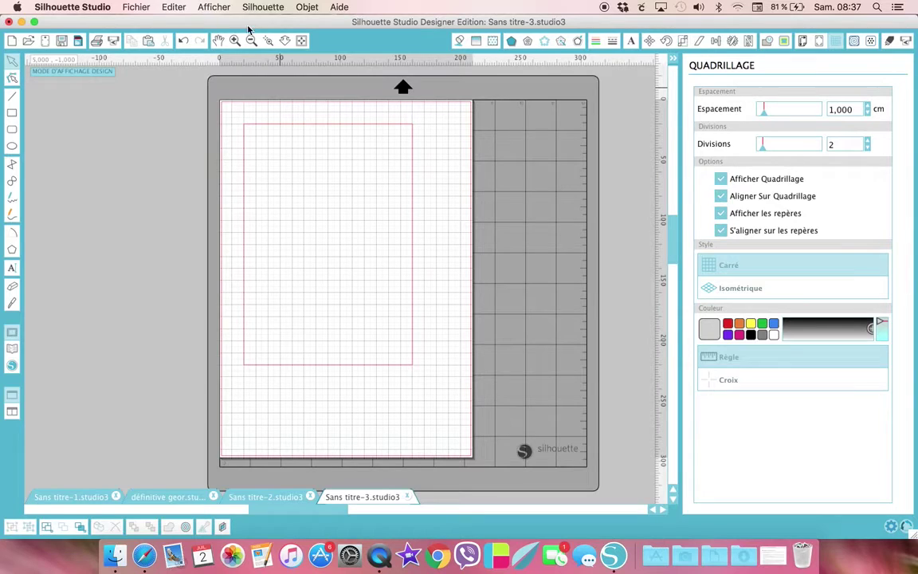
# - Try filling the rectangle with the red_white_gingham_paper_A4.jpg image from the desktop, and undo the fill
pyautogui.moveTo(247, 25); pyautogui.dragTo(401, 6)
pyautogui.click(455, 125)
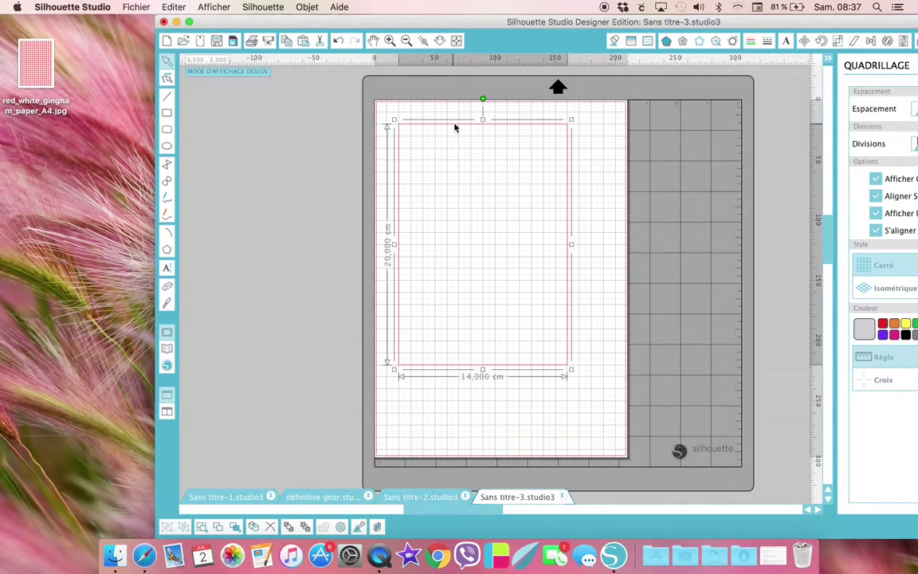
pyautogui.click(38, 74)
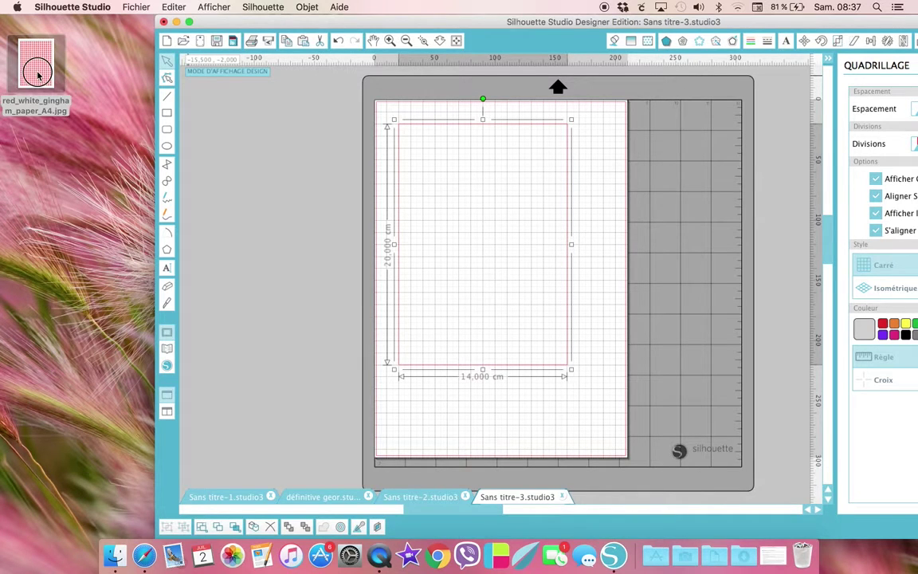
pyautogui.moveTo(38, 74); pyautogui.dragTo(414, 207)
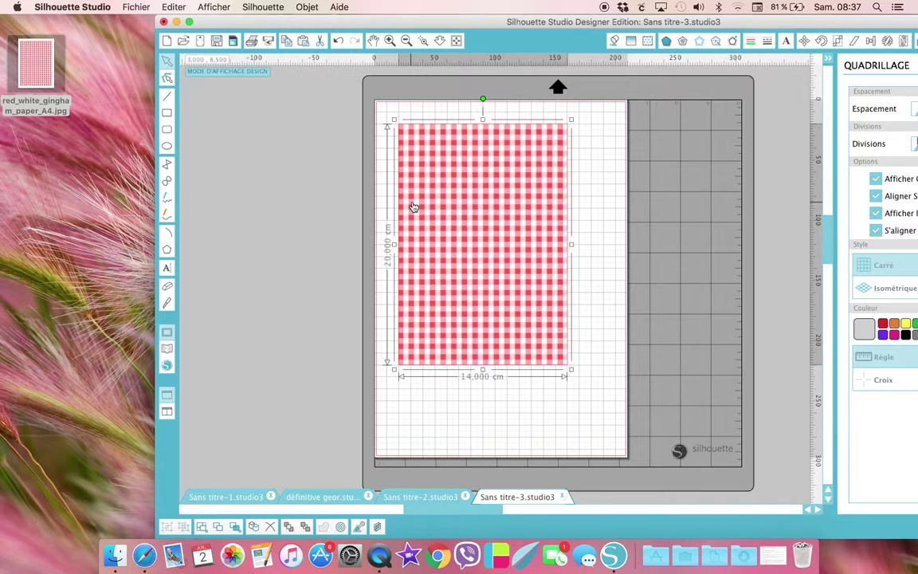
pyautogui.click(337, 41)
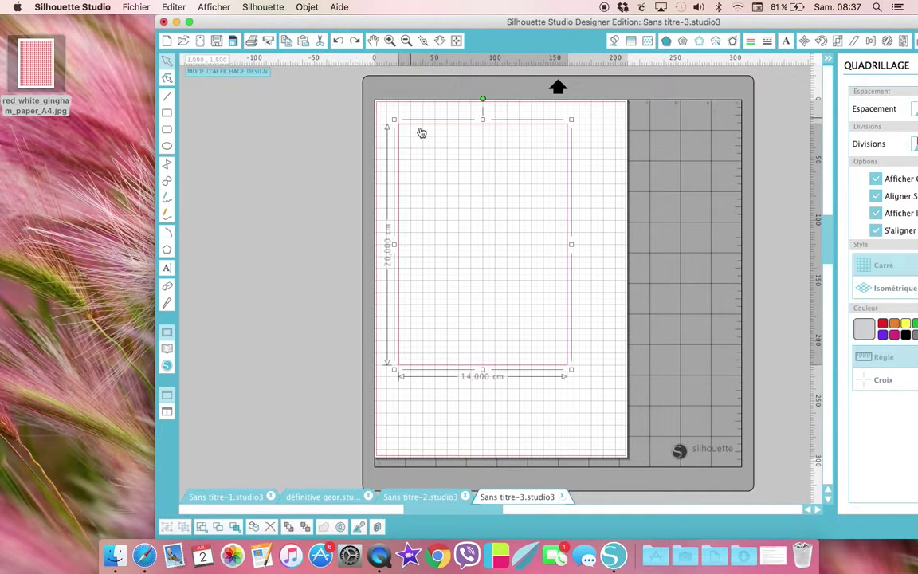
# - Place red_white_gingham_paper_A4.jpg in the document as a separate image and scale it down proportionally to about 47.8 cm high
pyautogui.click(285, 165)
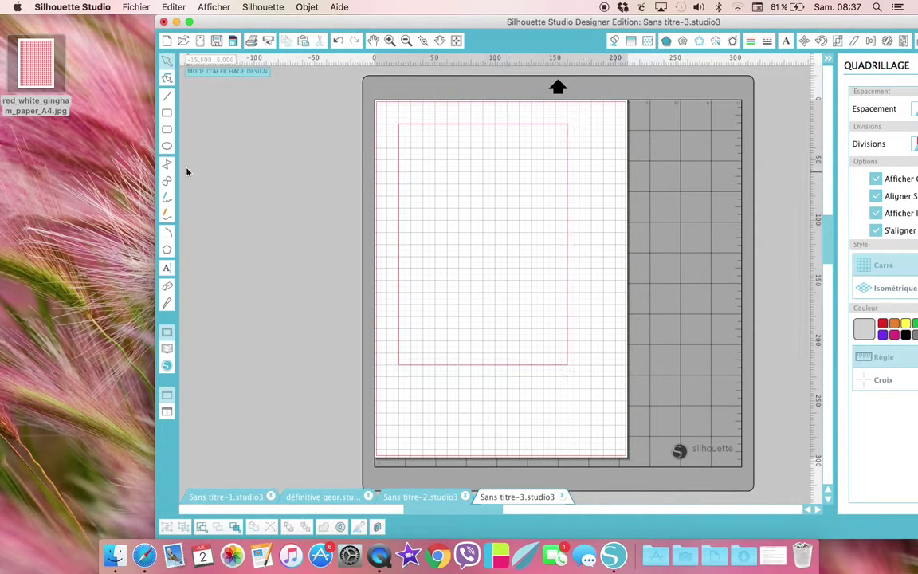
pyautogui.moveTo(37, 61); pyautogui.dragTo(614, 264)
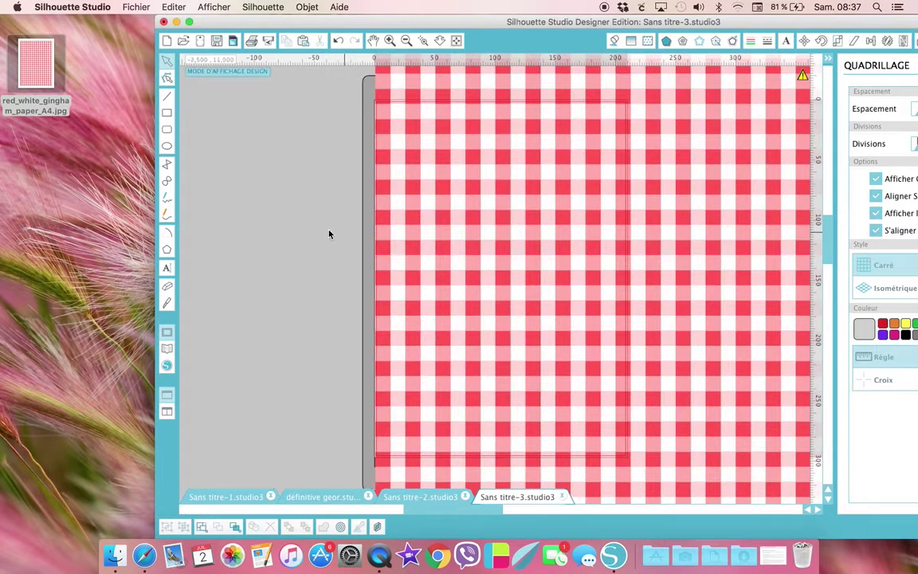
pyautogui.scroll(5, 329, 234)
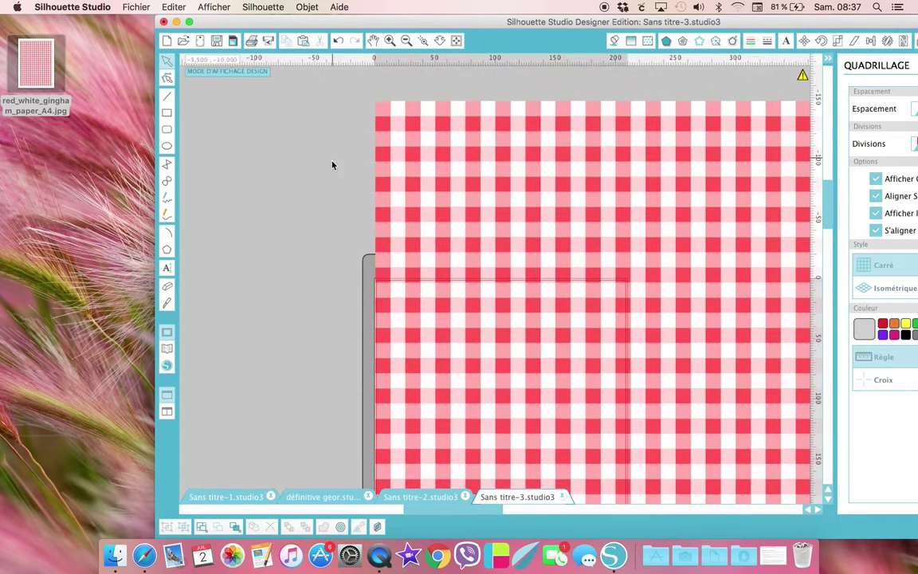
pyautogui.click(397, 122)
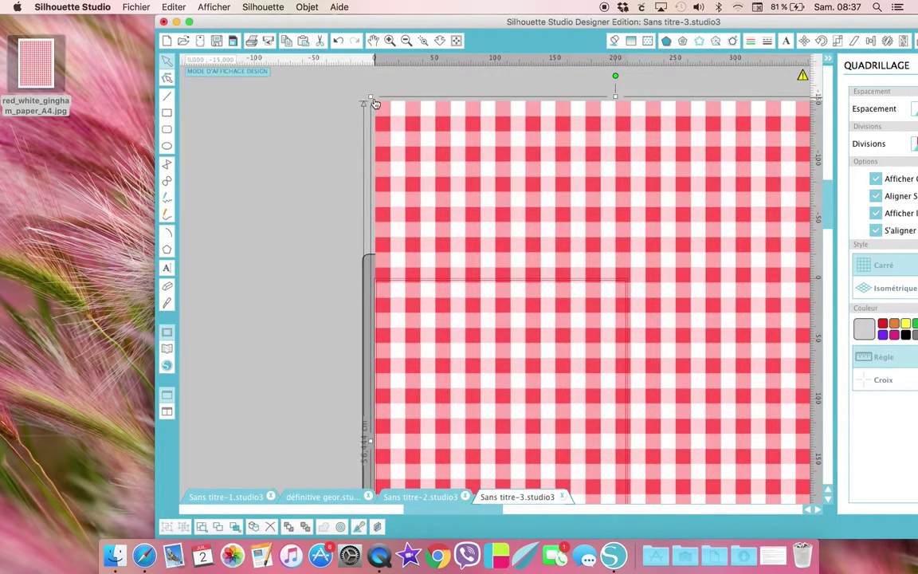
pyautogui.moveTo(372, 98); pyautogui.dragTo(453, 193)
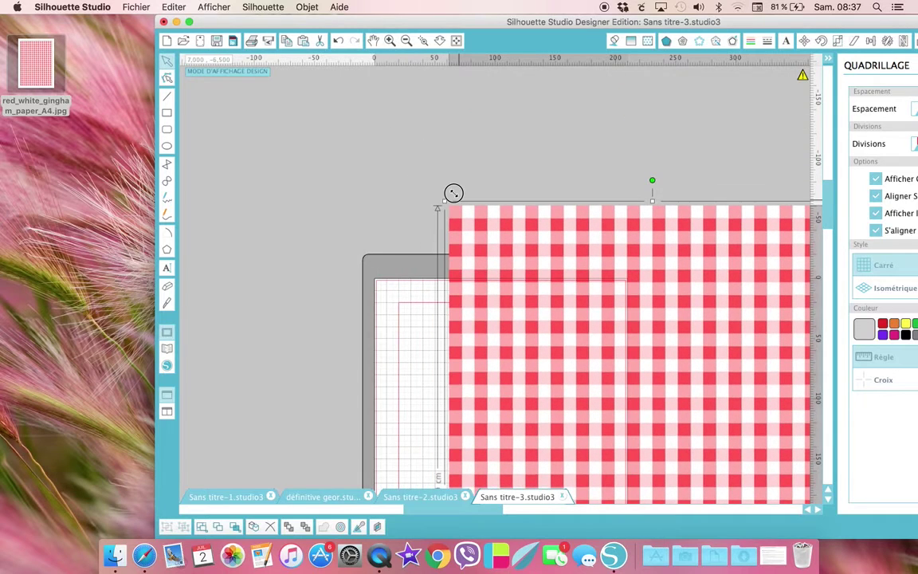
# - Move the gingham image so that it fully covers the drawn rectangle
pyautogui.scroll(-5, 477, 325)
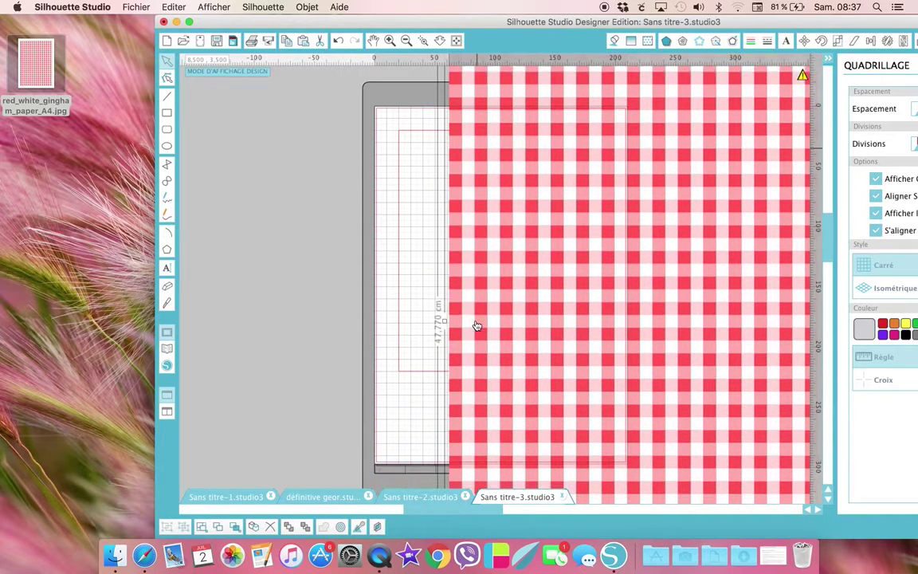
pyautogui.click(556, 318)
pyautogui.moveTo(557, 318); pyautogui.dragTo(461, 325)
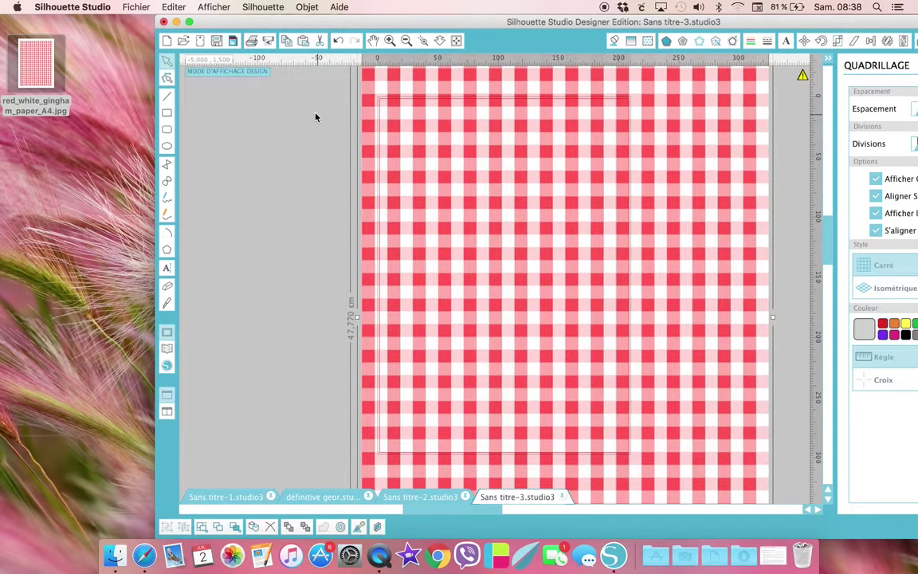
# - Select the gingham image together with the rectangle and crop them to their overlap with the Intersection operation
pyautogui.moveTo(323, 92); pyautogui.dragTo(719, 332)
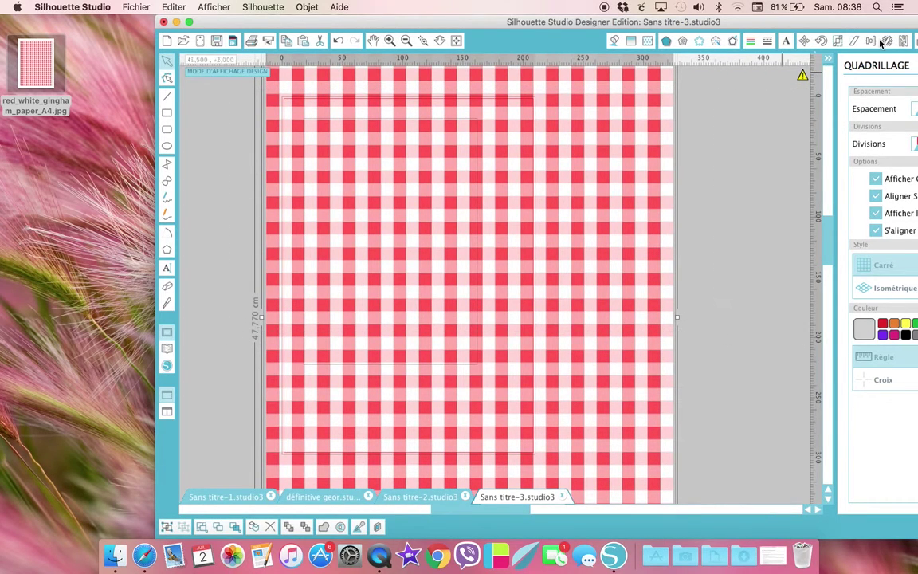
pyautogui.moveTo(871, 24); pyautogui.dragTo(758, 24)
pyautogui.click(810, 40)
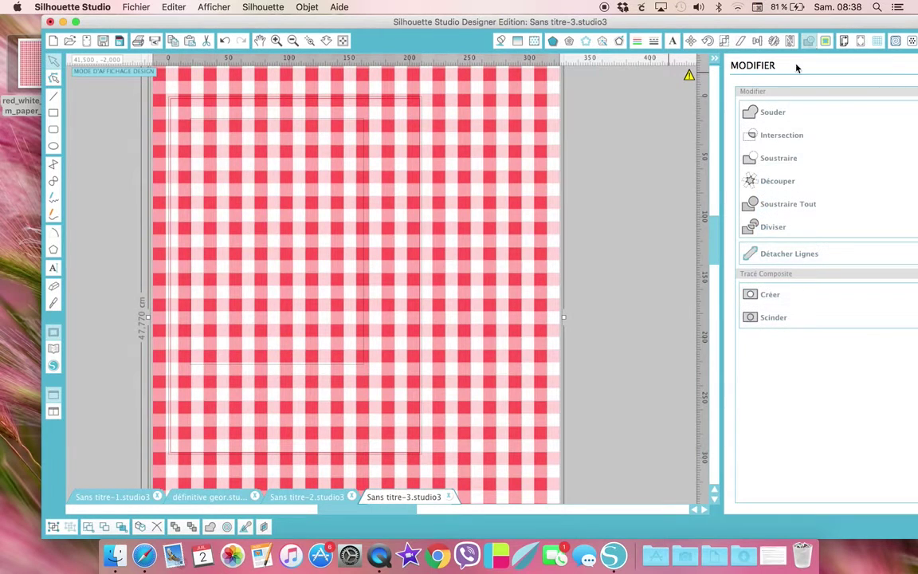
pyautogui.click(781, 136)
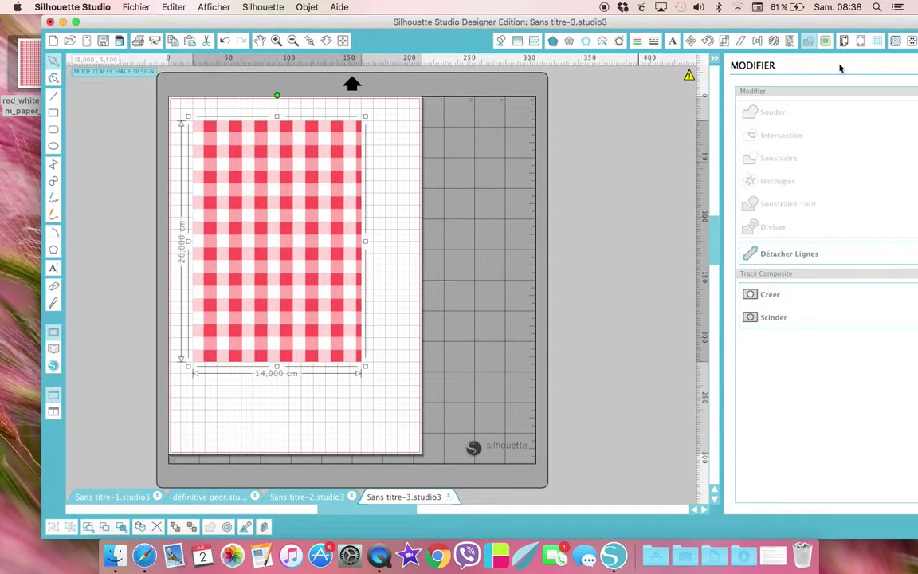
# - Pan the gingham fill pattern slightly left inside the cropped rectangle so the checks sit evenly at both side edges
pyautogui.click(536, 44)
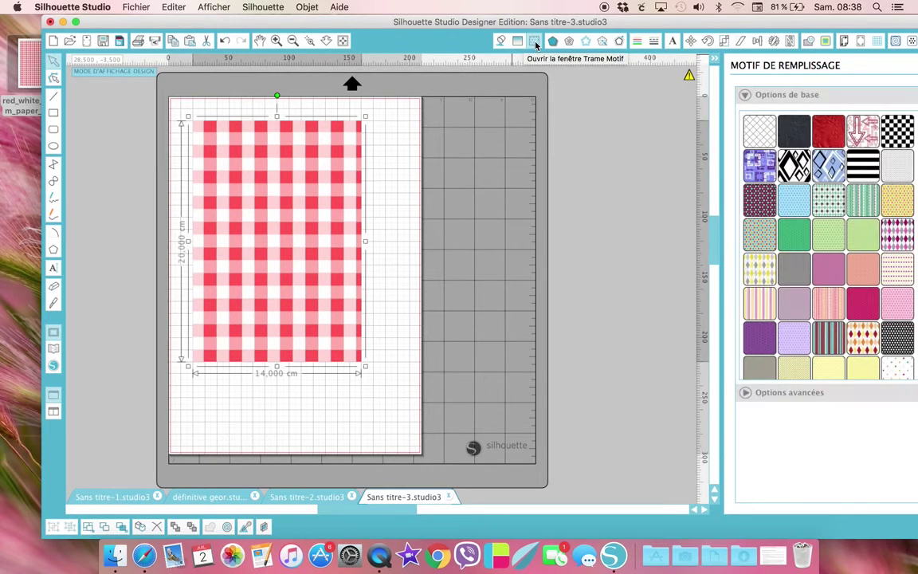
pyautogui.click(746, 393)
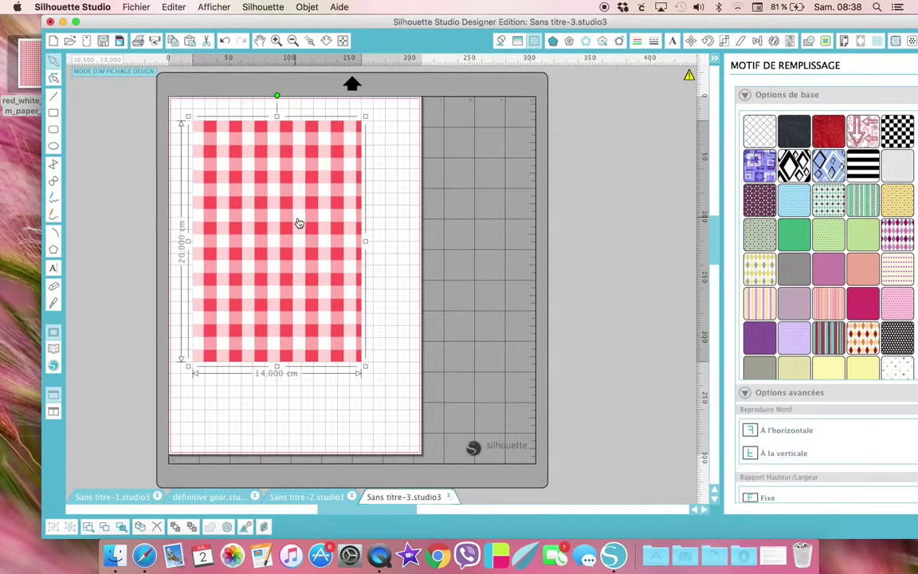
pyautogui.scroll(-10, 829, 239)
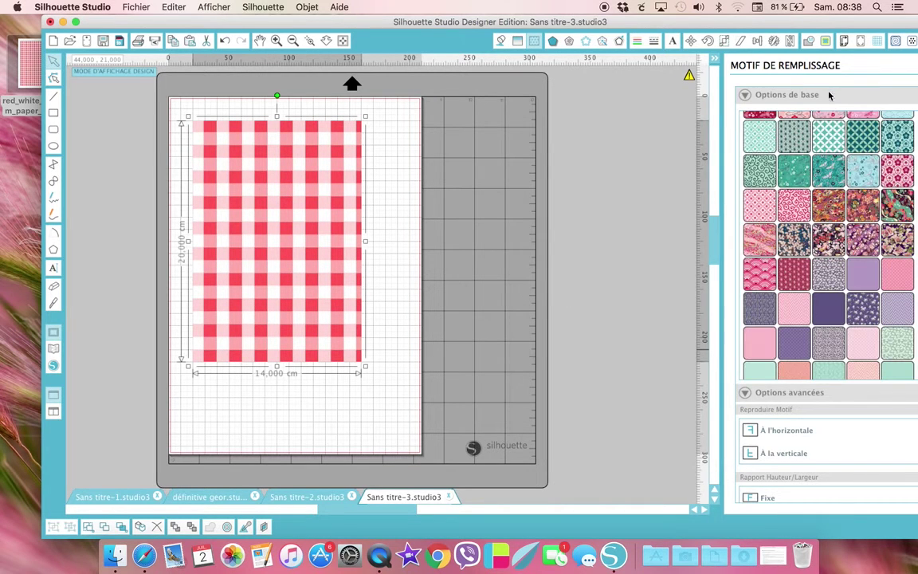
pyautogui.scroll(-3, 819, 466)
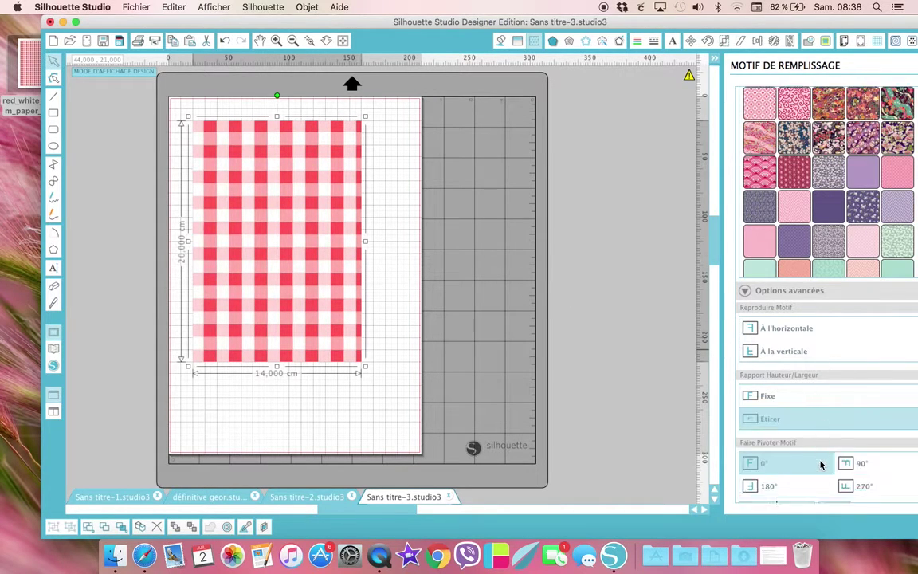
pyautogui.scroll(-5, 821, 464)
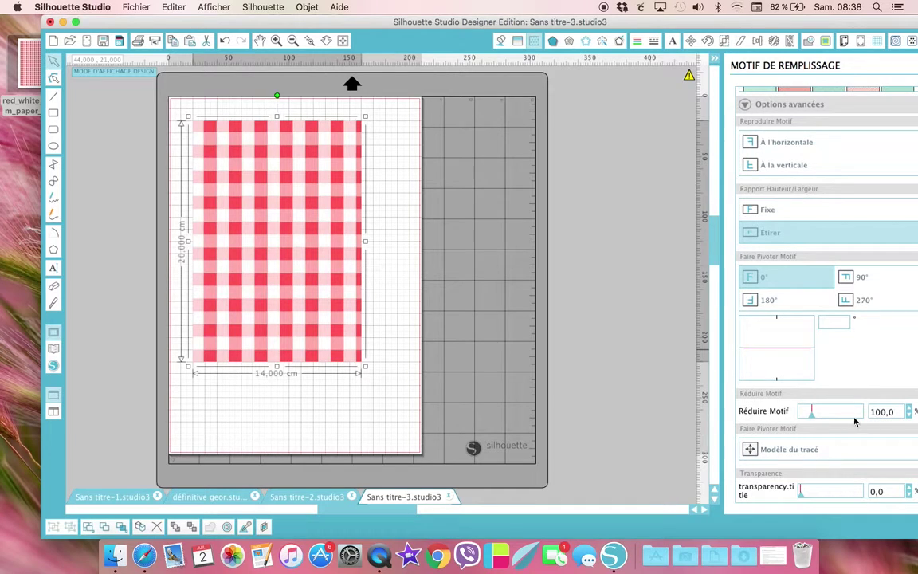
pyautogui.click(750, 450)
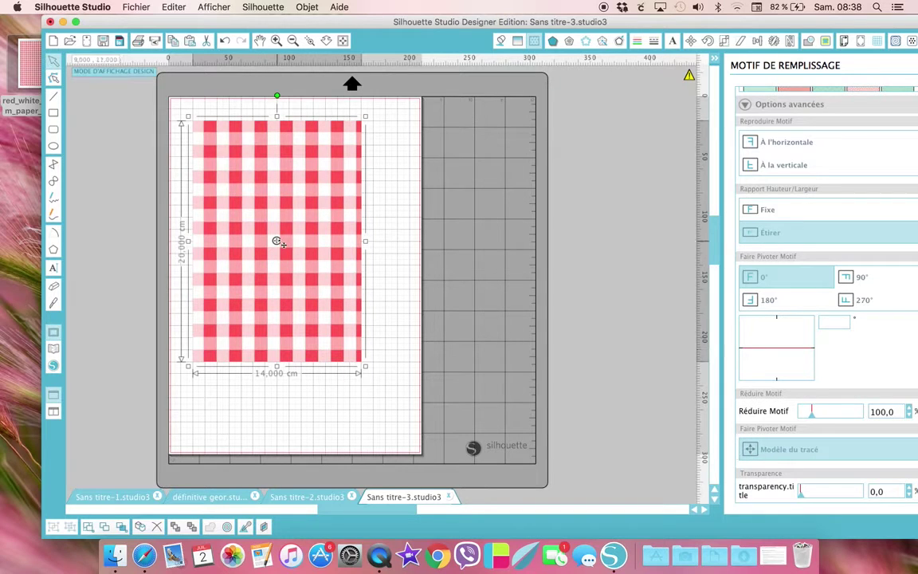
pyautogui.moveTo(277, 242); pyautogui.dragTo(270, 240)
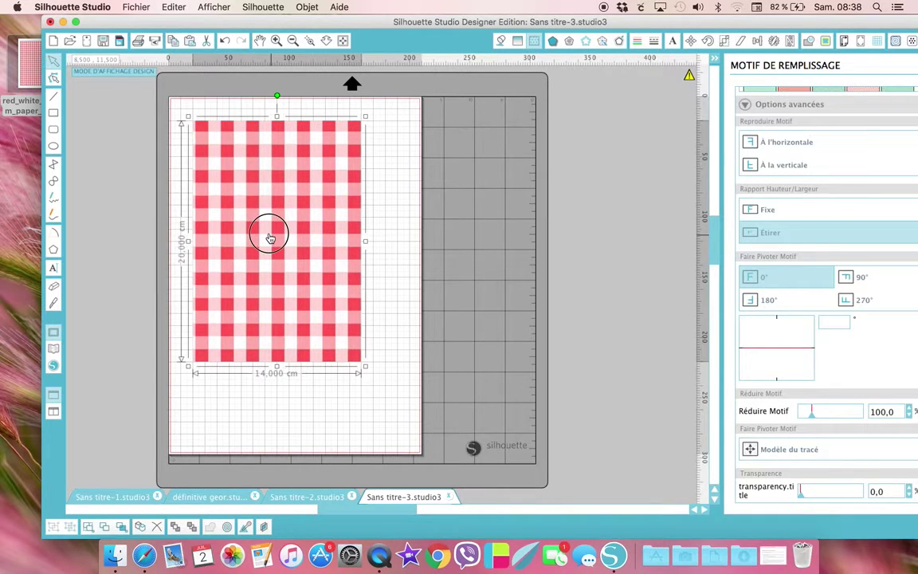
# - Move the gingham rectangle off the page's right side and draw a rectangle about 12 by 18 cm, placed 5 cm from the page's left edge
pyautogui.moveTo(270, 237); pyautogui.dragTo(637, 214)
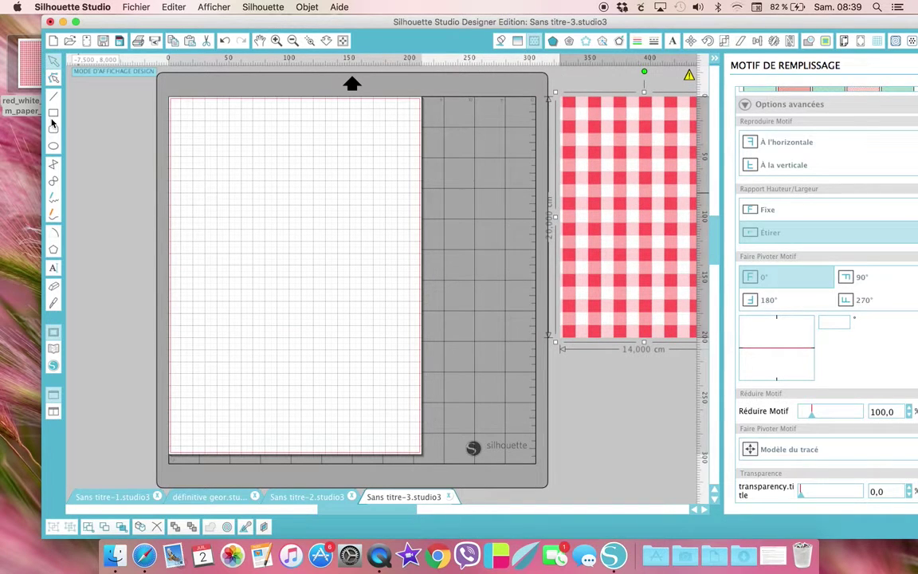
pyautogui.press('Escape')
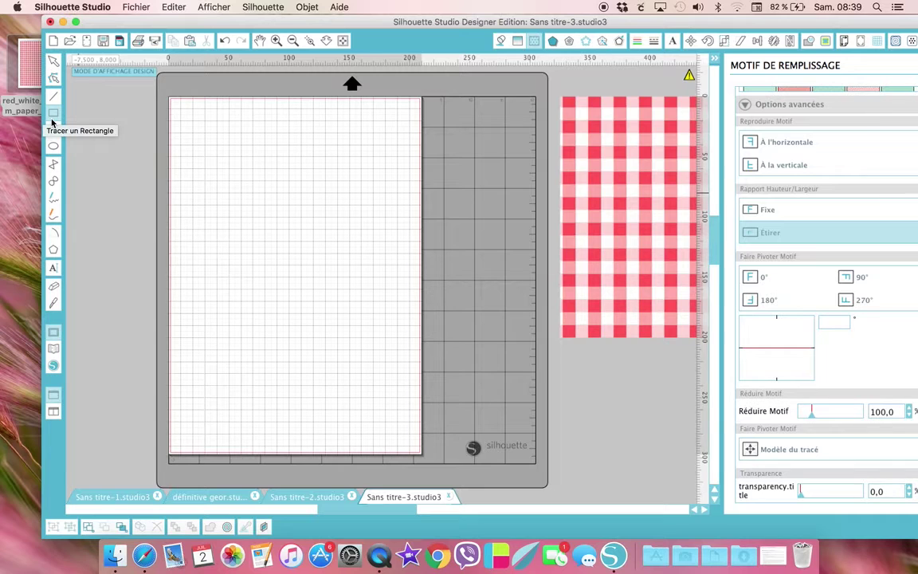
pyautogui.click(53, 113)
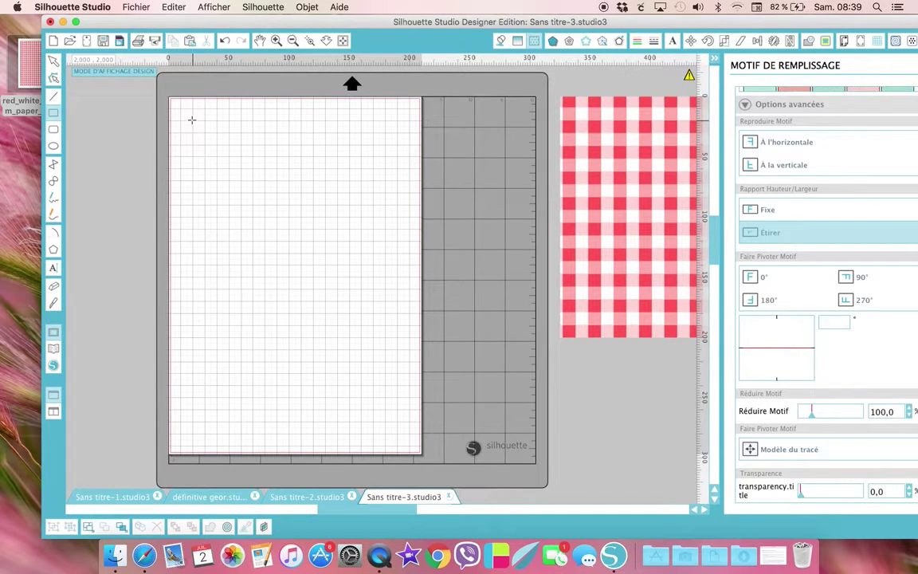
pyautogui.moveTo(192, 121); pyautogui.dragTo(338, 341)
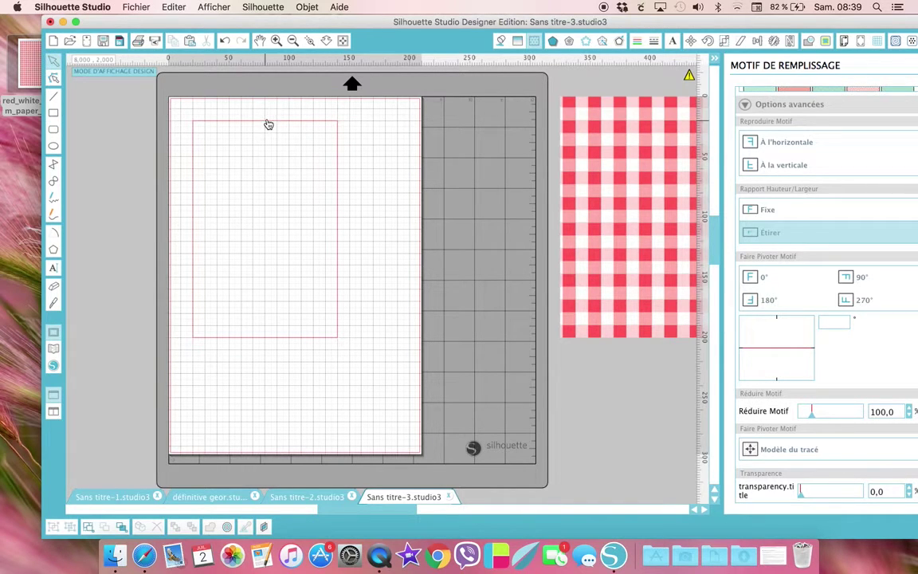
pyautogui.moveTo(269, 125); pyautogui.dragTo(302, 126)
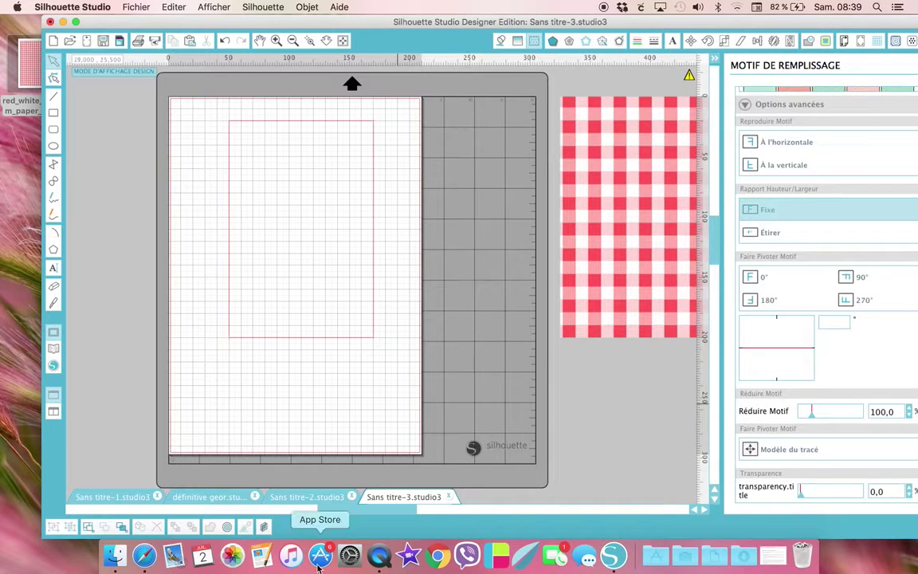
# - Examine the gingham border and inner frame of the BBQ invitation in Sans titre-2.studio3
pyautogui.click(221, 498)
pyautogui.click(289, 498)
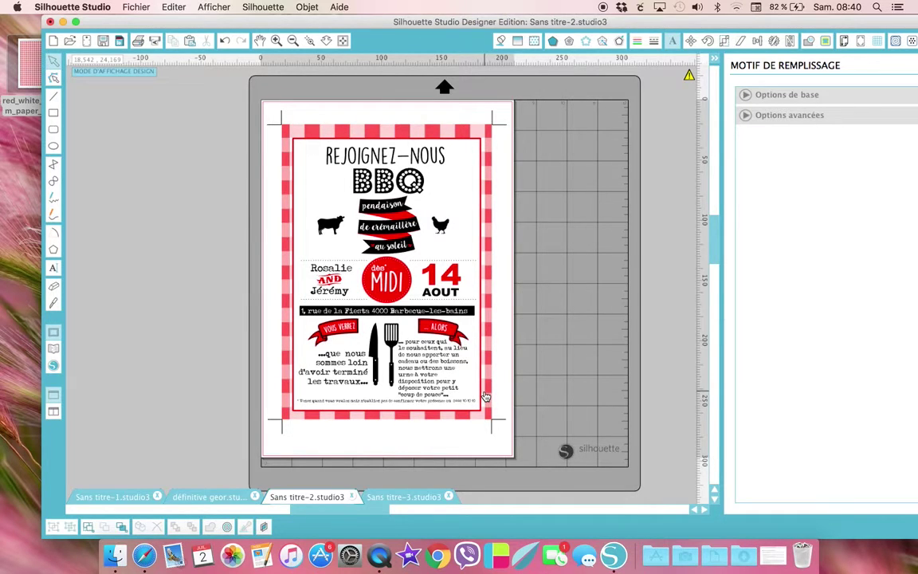
# - Return to Sans titre-3.studio3 and open the page's grid settings
pyautogui.click(400, 496)
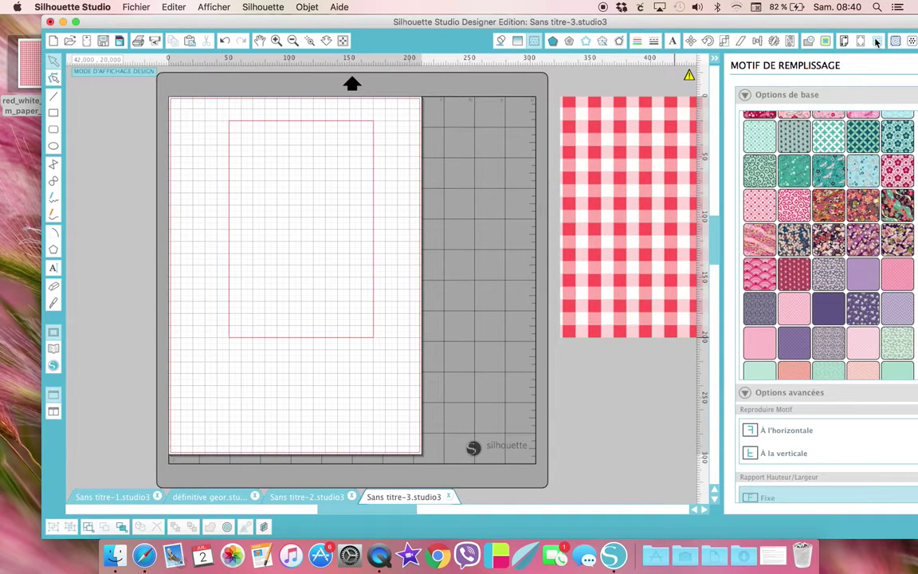
pyautogui.click(877, 41)
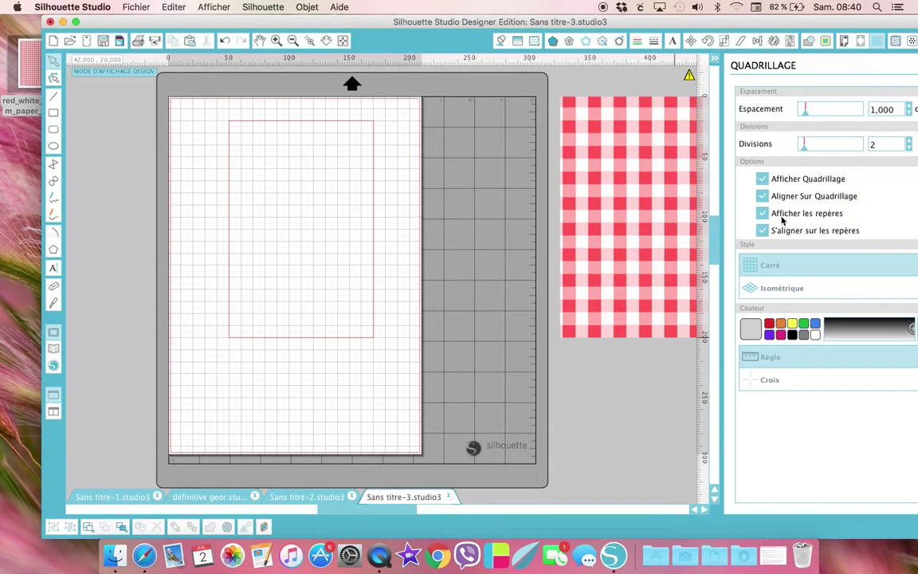
# - Place a horizontal guide at 14 cm across the page and remove it again
pyautogui.click(448, 63)
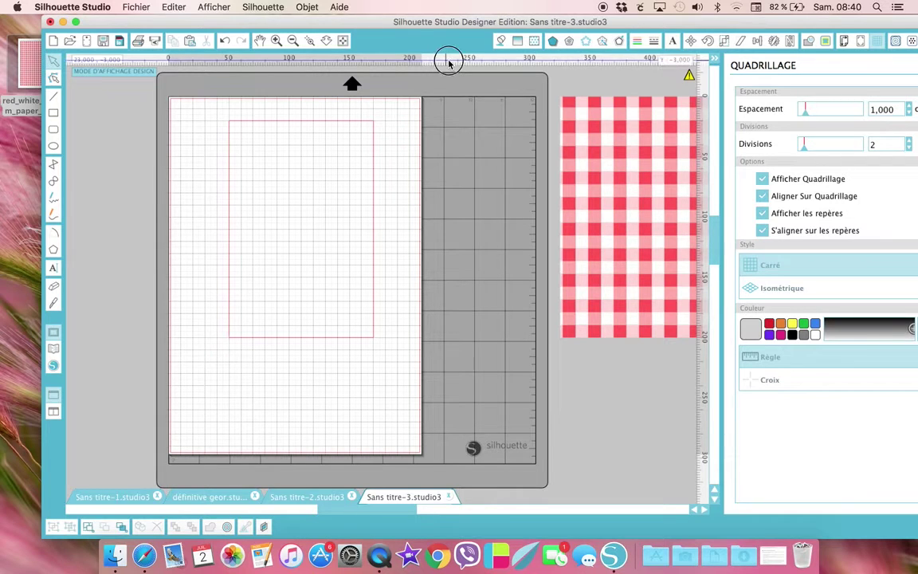
pyautogui.moveTo(449, 63); pyautogui.dragTo(449, 126)
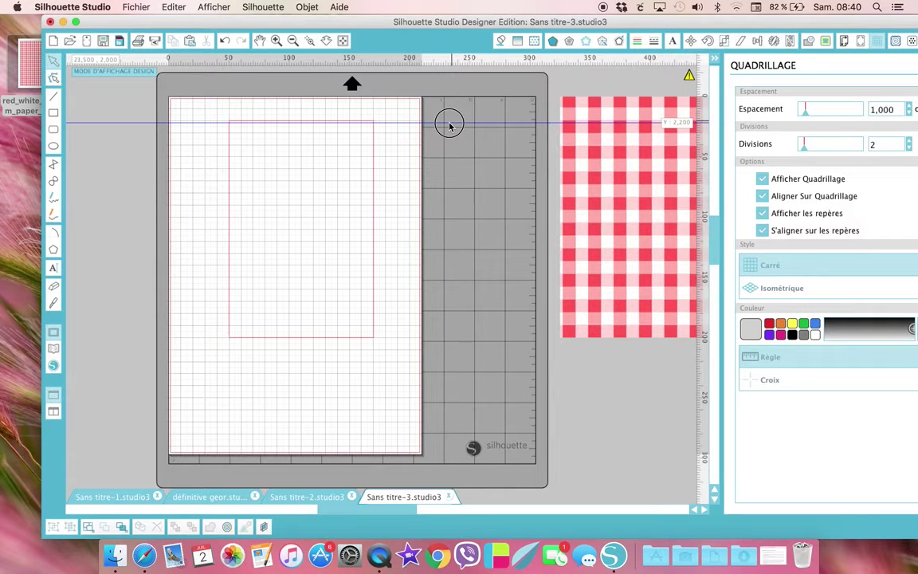
pyautogui.moveTo(449, 126); pyautogui.dragTo(478, 267)
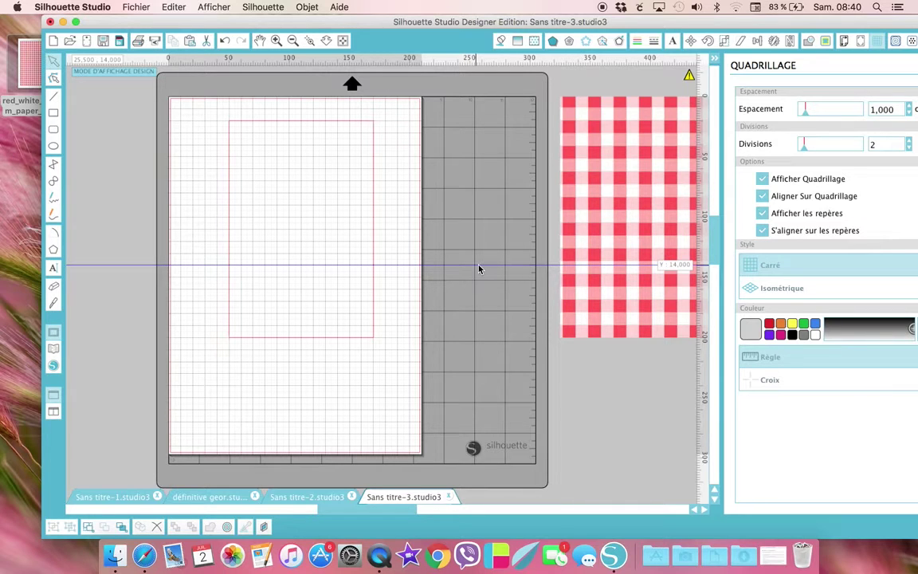
pyautogui.moveTo(479, 269); pyautogui.dragTo(445, 4)
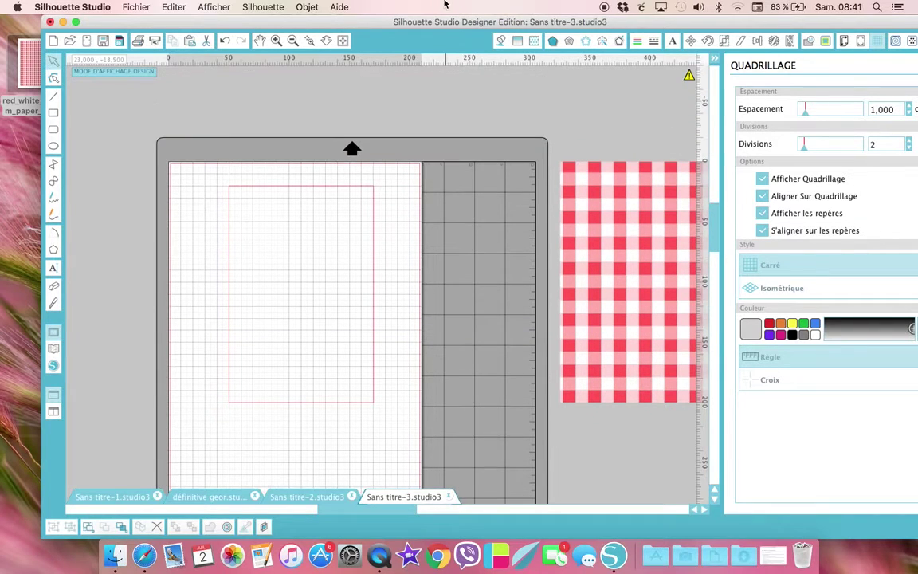
pyautogui.scroll(-3, 348, 408)
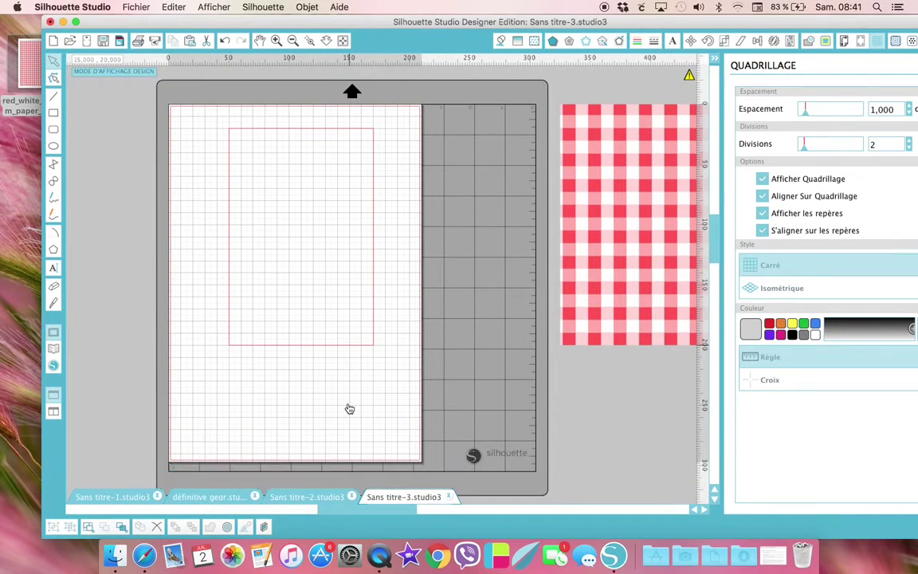
# - Draw a horizontal line about 17 cm long across the rectangle, 14 cm below the page's upper edge, and group it with the rectangle
pyautogui.click(53, 96)
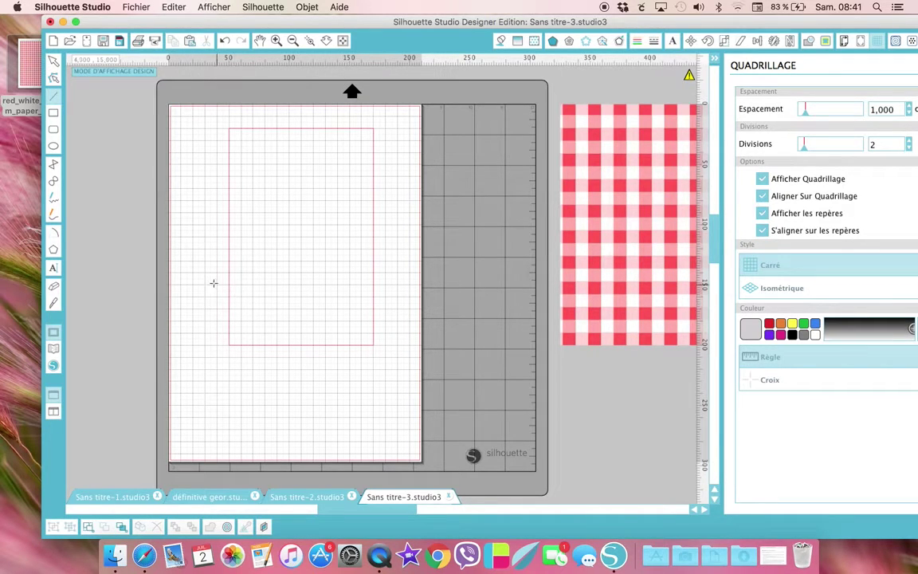
pyautogui.moveTo(199, 274); pyautogui.dragTo(406, 273)
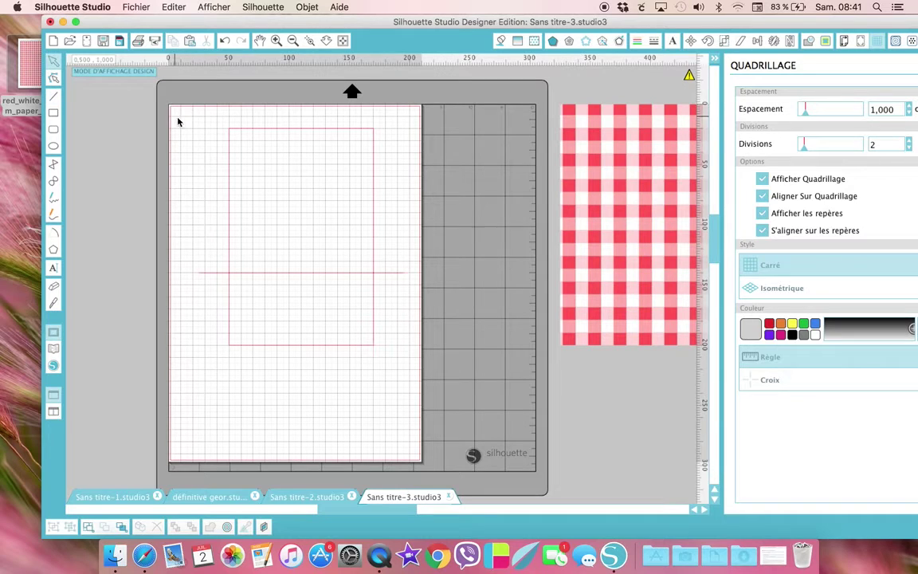
pyautogui.moveTo(178, 118); pyautogui.dragTo(426, 406)
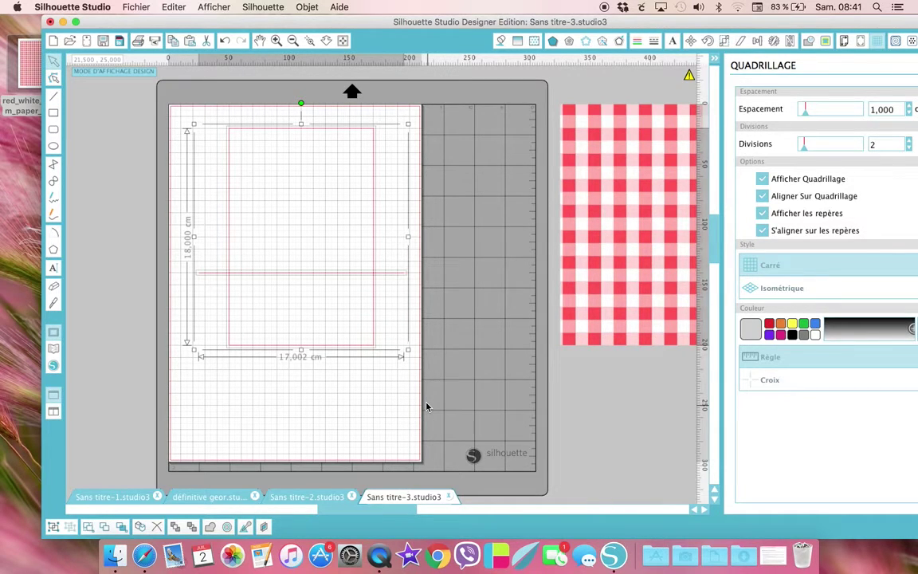
pyautogui.press('super+g')
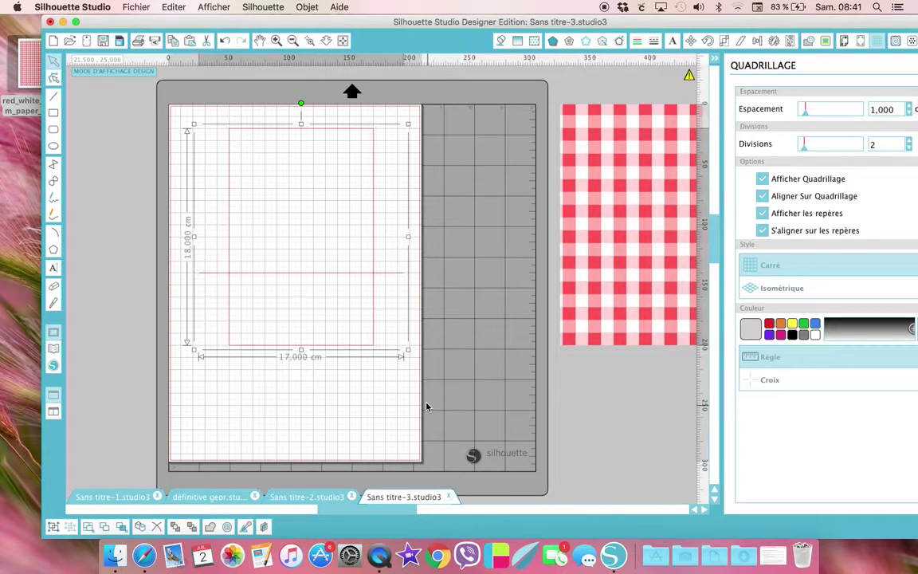
pyautogui.click(387, 428)
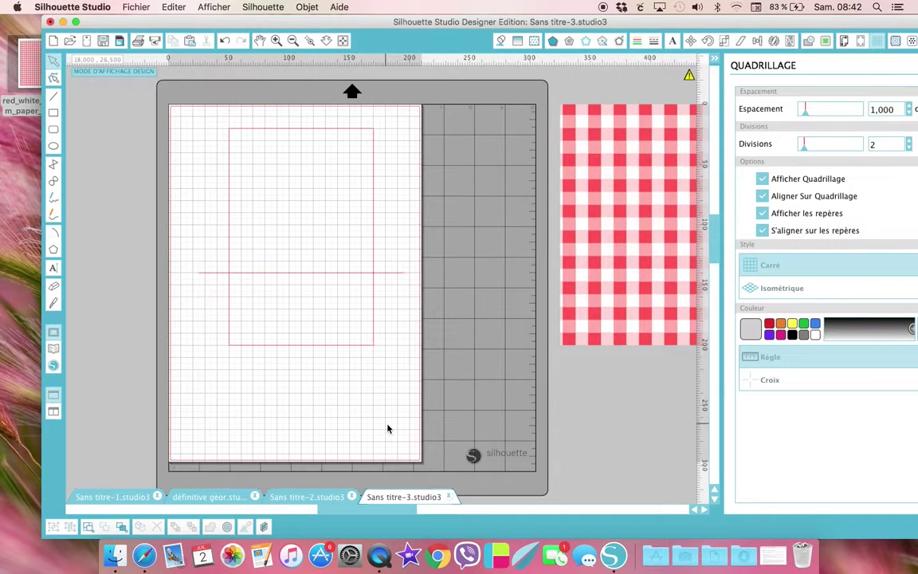
# - Set the cut style of the grouped rectangle and line to Aucune Découpe
pyautogui.moveTo(179, 126); pyautogui.dragTo(391, 321)
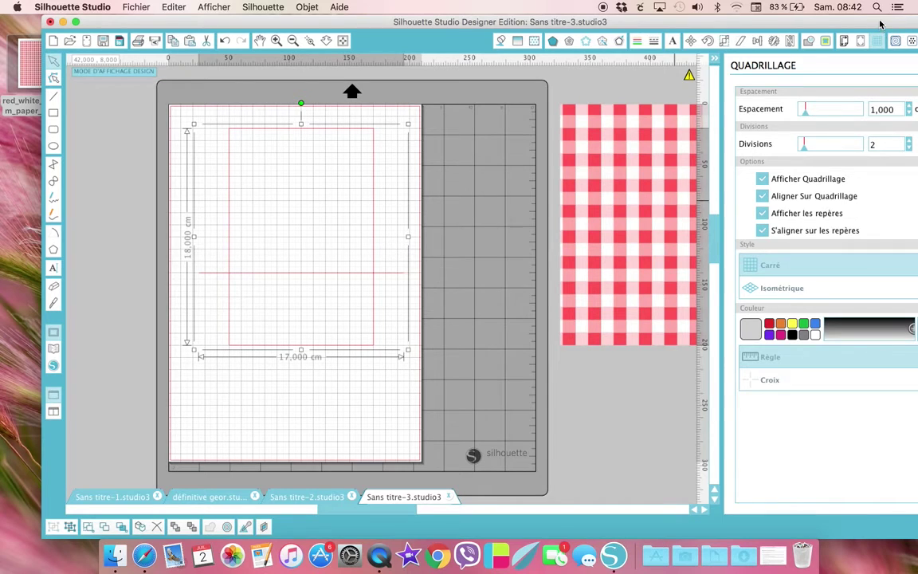
pyautogui.doubleClick(794, 23)
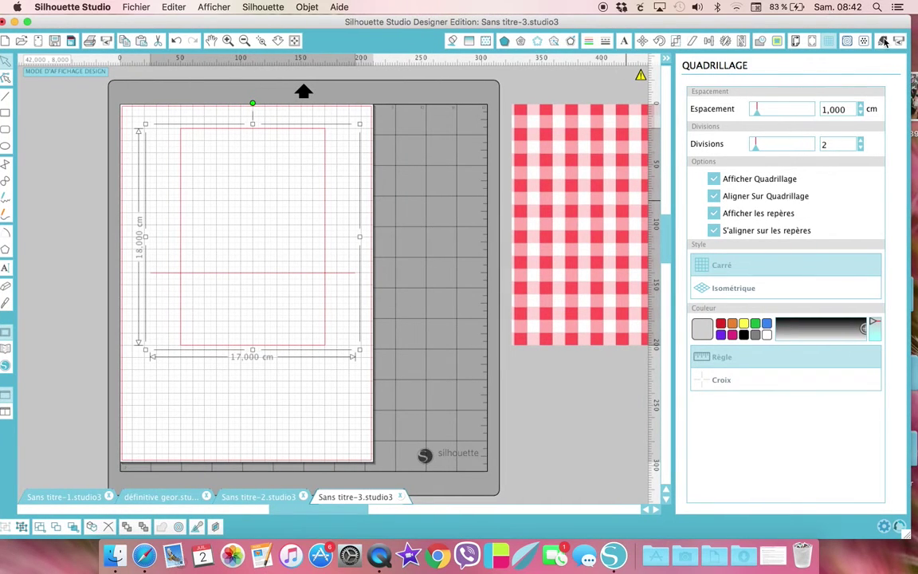
pyautogui.click(884, 41)
pyautogui.click(714, 190)
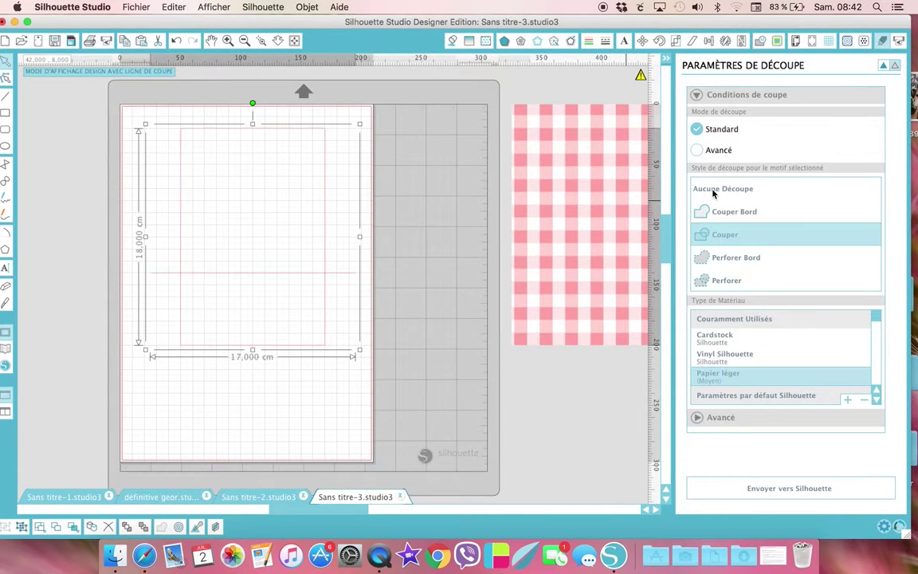
pyautogui.click(883, 64)
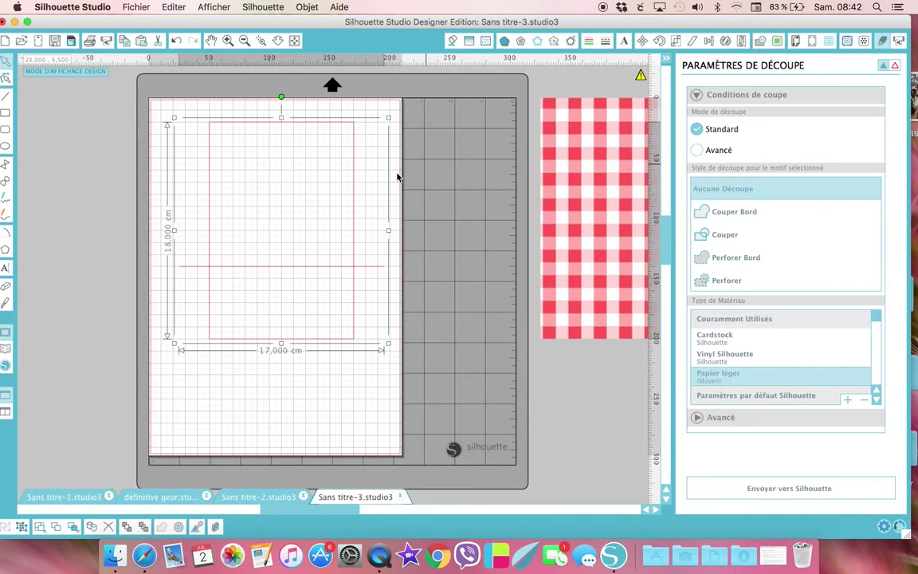
pyautogui.click(422, 181)
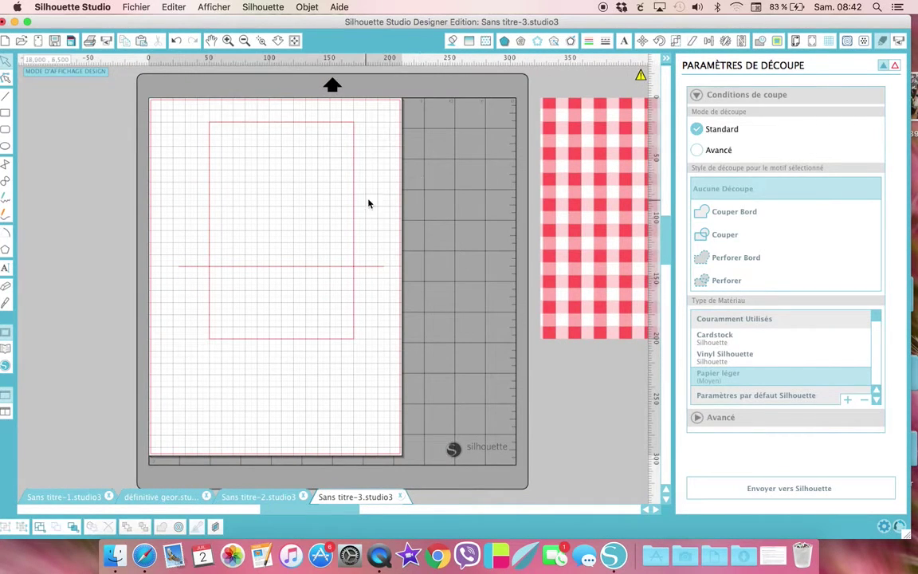
# - Ungroup the rectangle and the horizontal line
pyautogui.click(308, 123)
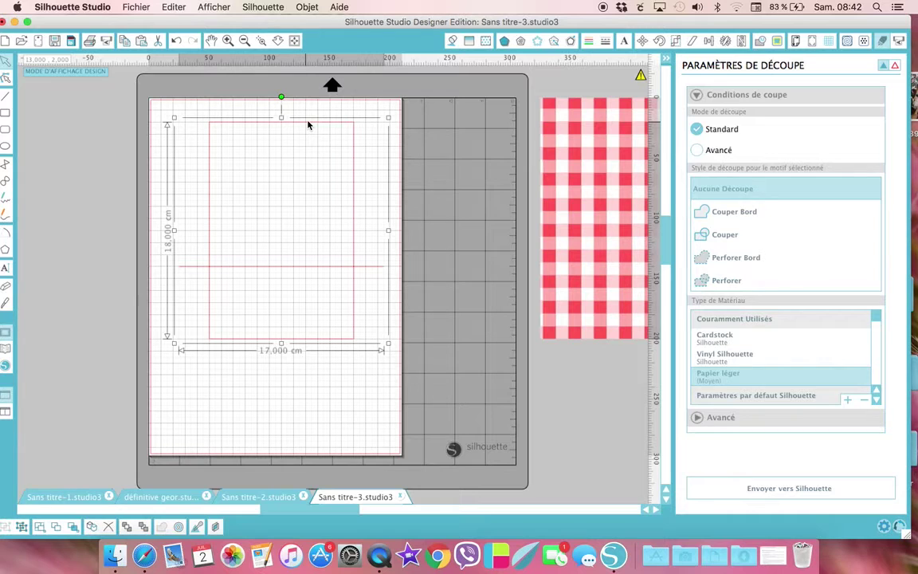
pyautogui.rightClick(304, 120)
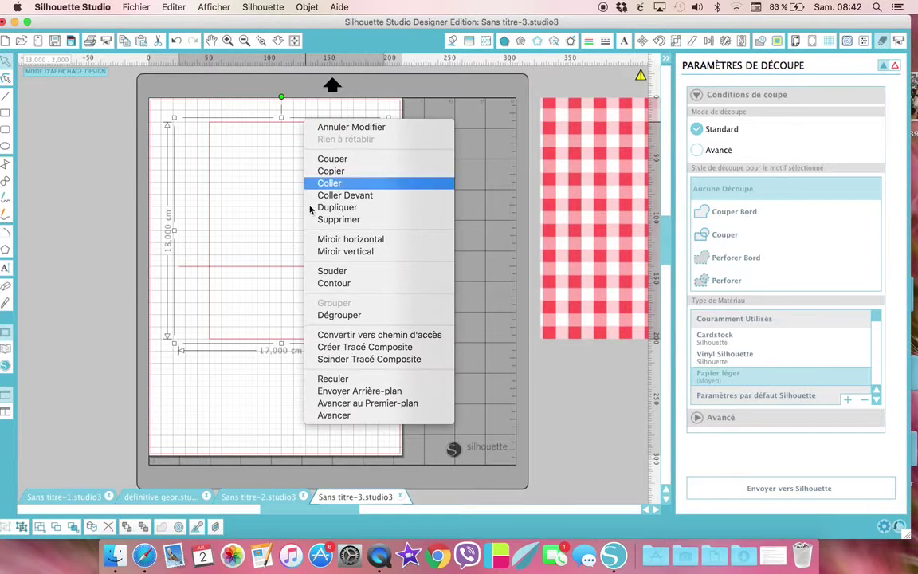
pyautogui.click(341, 315)
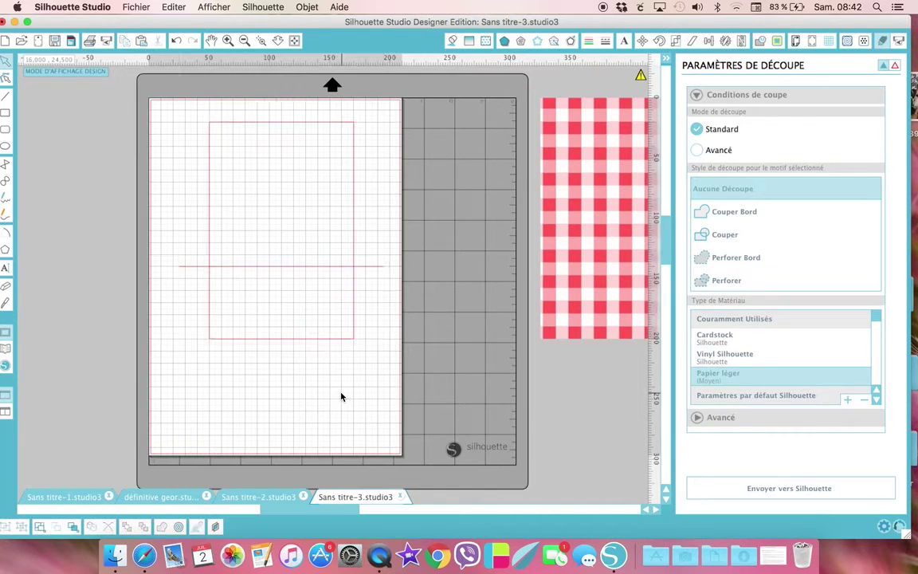
# - Set the line colour of the 12 by 18 cm rectangle to red
pyautogui.click(346, 343)
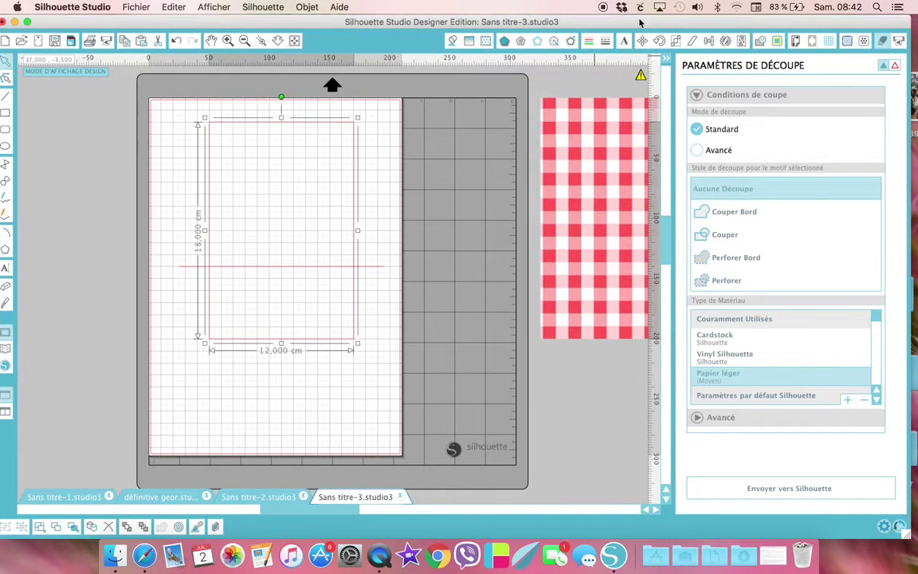
pyautogui.click(588, 43)
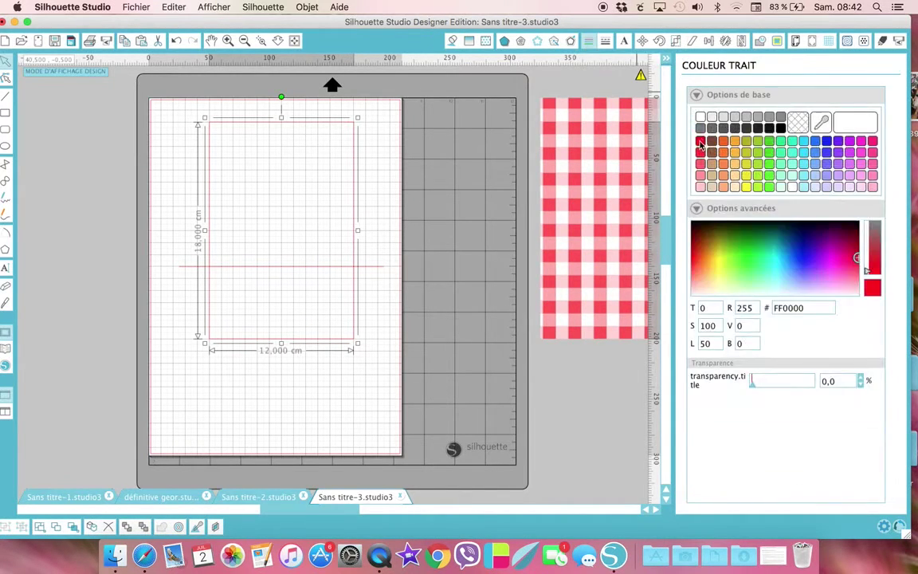
pyautogui.click(700, 142)
# - Set the rectangle's line thickness to 1.2 mm and regroup it with the horizontal line
pyautogui.click(605, 41)
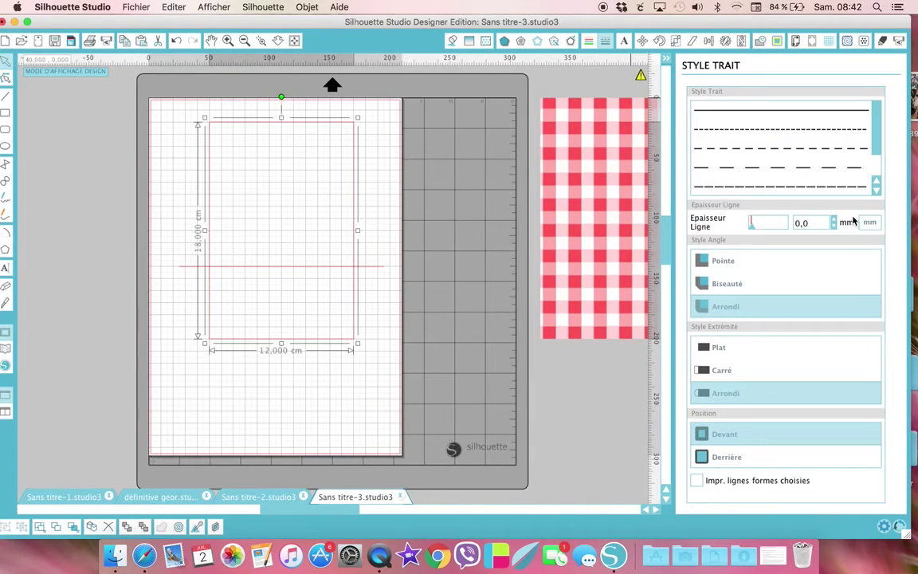
pyautogui.click(835, 221)
pyautogui.click(835, 220)
pyautogui.click(835, 221)
pyautogui.click(835, 220)
pyautogui.click(835, 220)
pyautogui.click(835, 221)
pyautogui.click(836, 221)
pyautogui.click(835, 221)
pyautogui.click(835, 221)
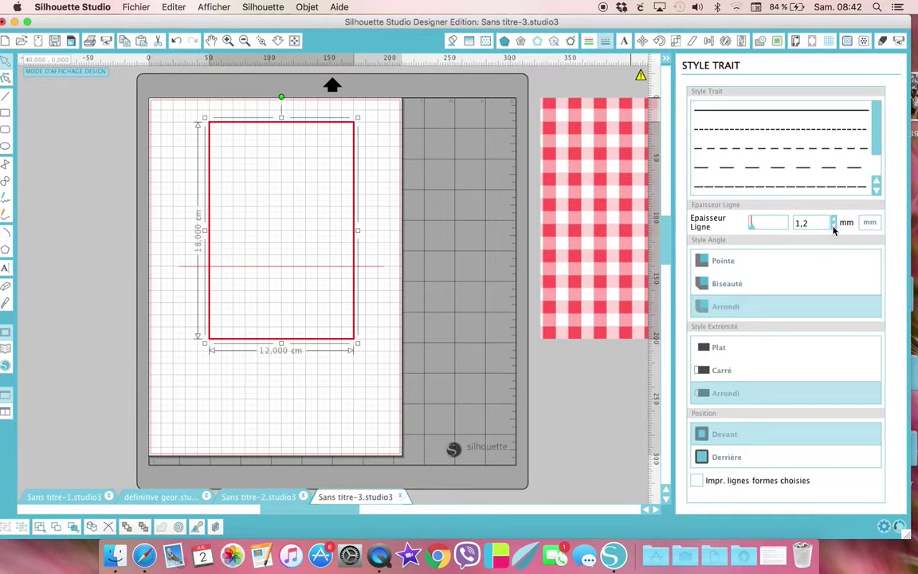
pyautogui.click(833, 227)
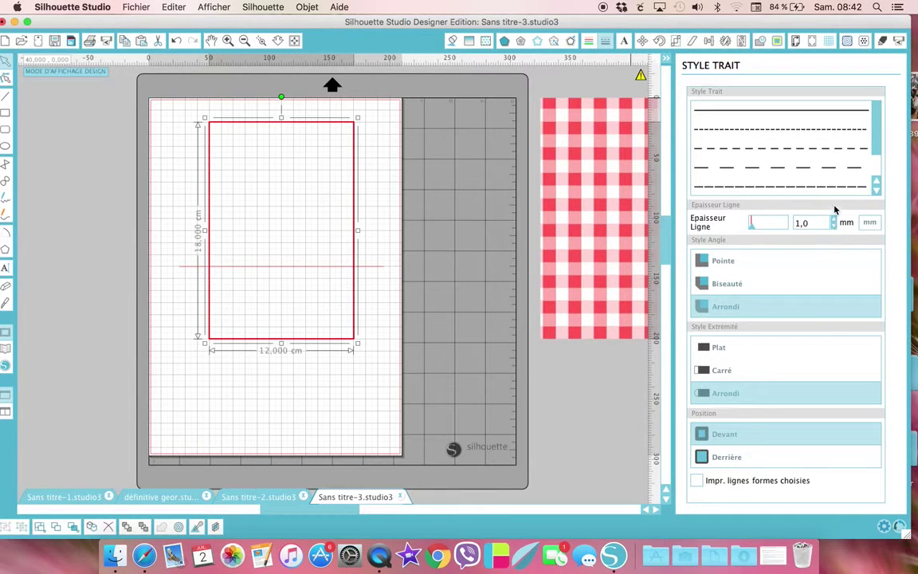
pyautogui.click(833, 220)
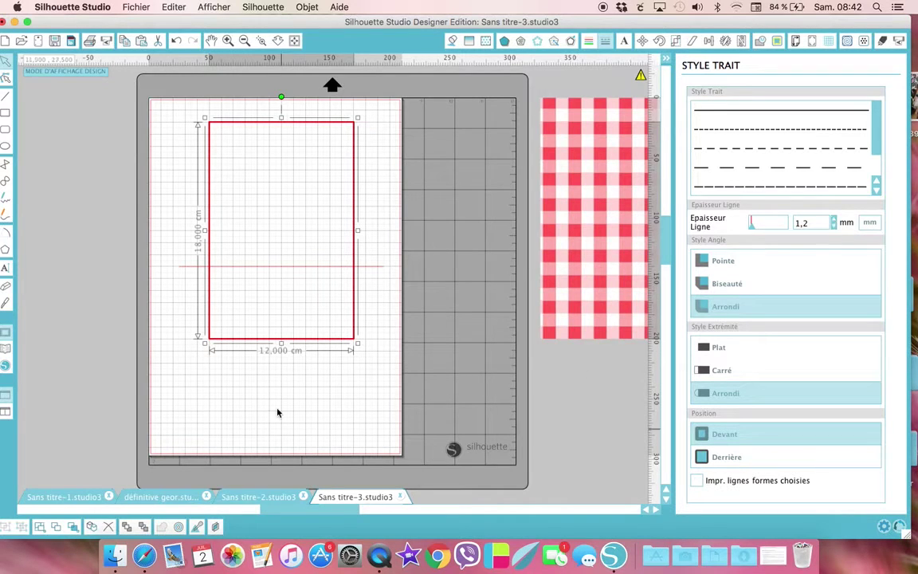
pyautogui.moveTo(161, 119); pyautogui.dragTo(388, 380)
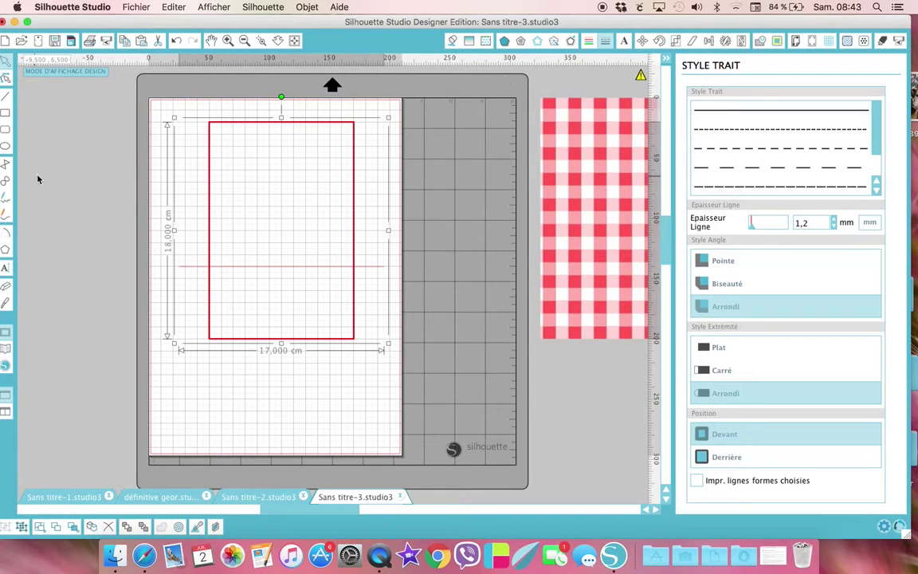
# - Add the text "rejoignez-nous" near the upper edge of the red rectangle
pyautogui.click(5, 271)
pyautogui.click(240, 158)
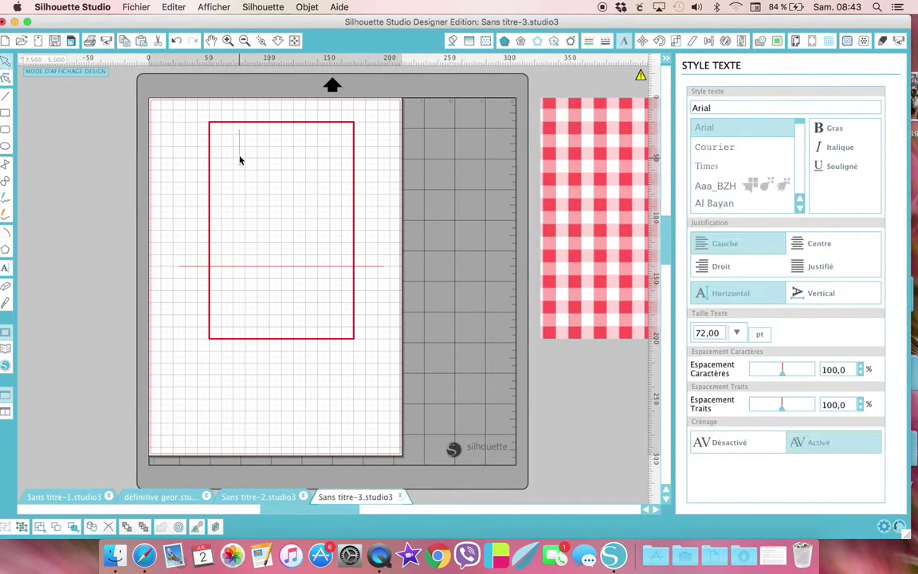
pyautogui.write('rej')
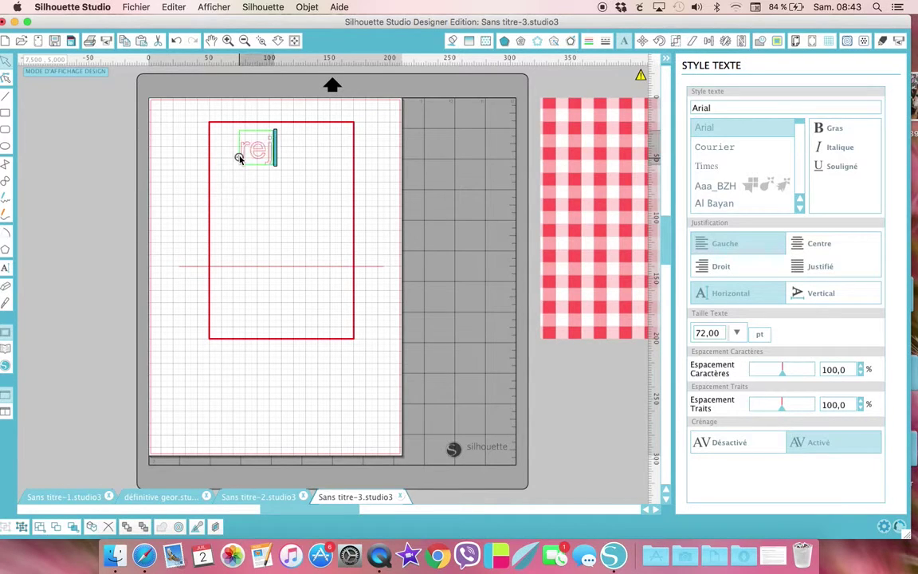
pyautogui.write('oigne')
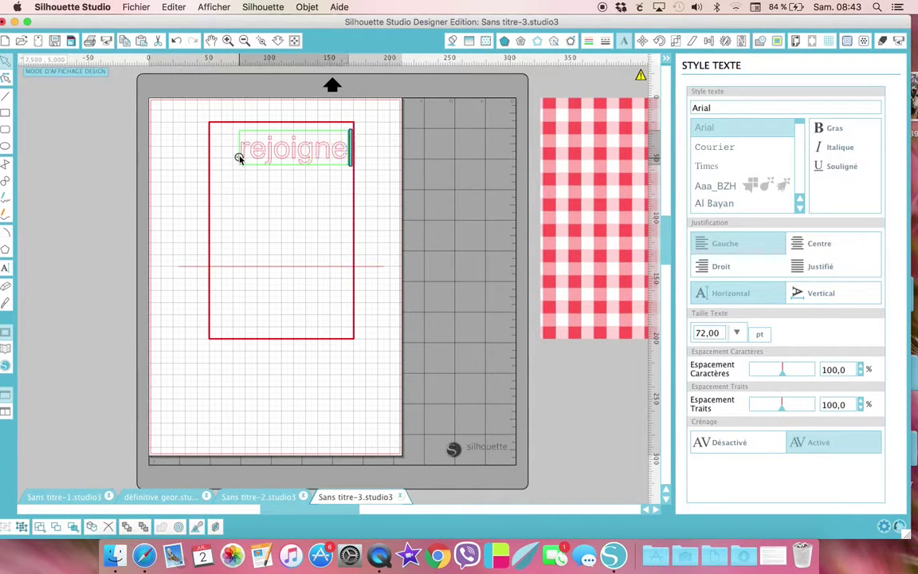
pyautogui.write('z-nous')
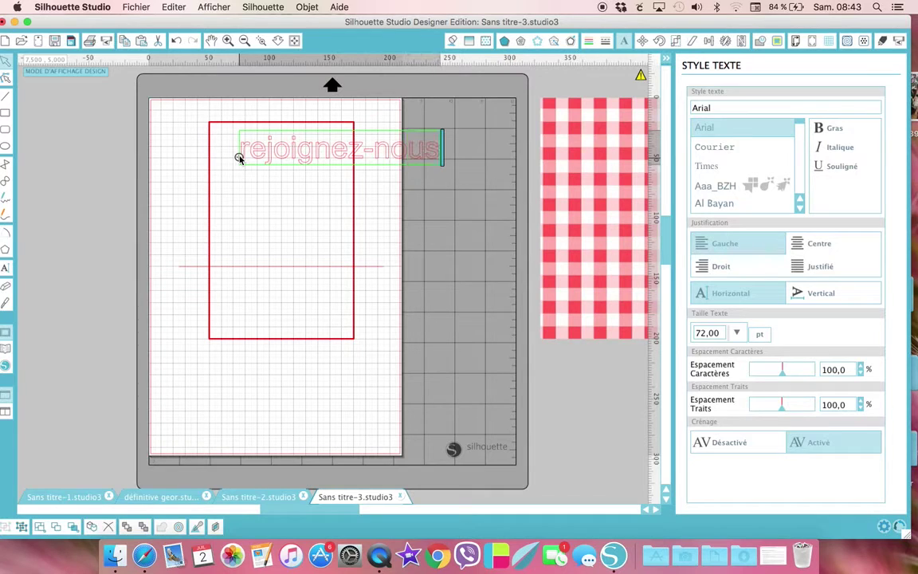
pyautogui.click(411, 146)
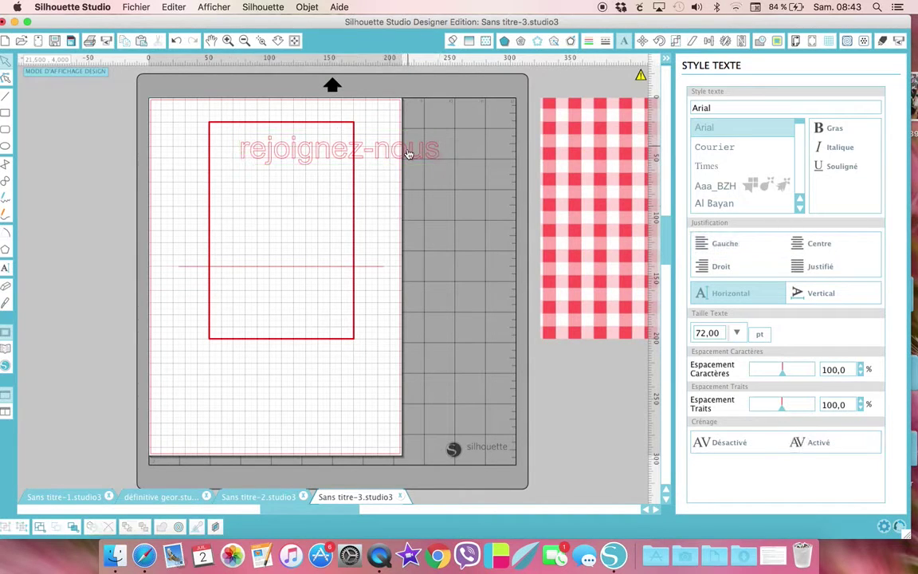
# - Set the font of the "rejoignez-nous" text to dk Lemon Yellow Sun
pyautogui.click(366, 140)
pyautogui.doubleClick(724, 109)
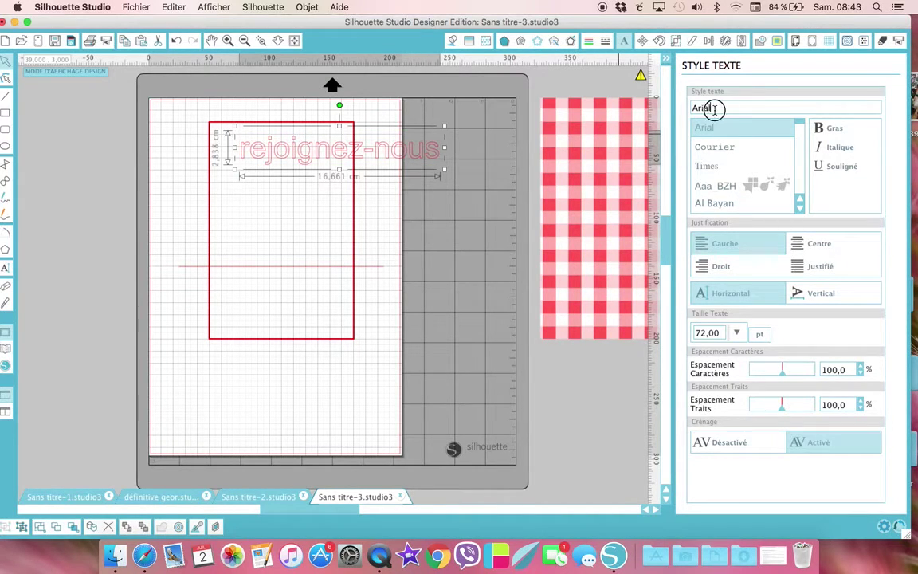
pyautogui.write('dk Lemon Yellow Sun')
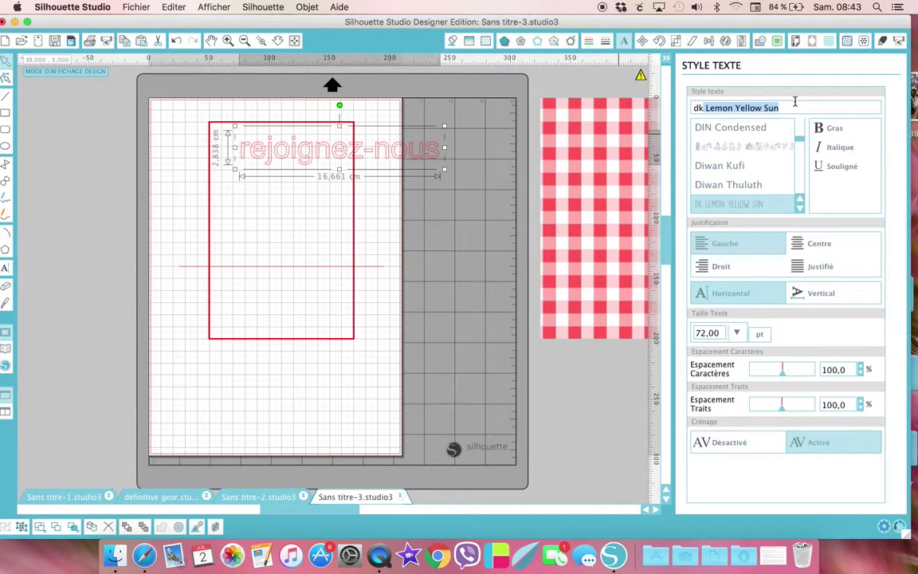
pyautogui.tripleClick(766, 108)
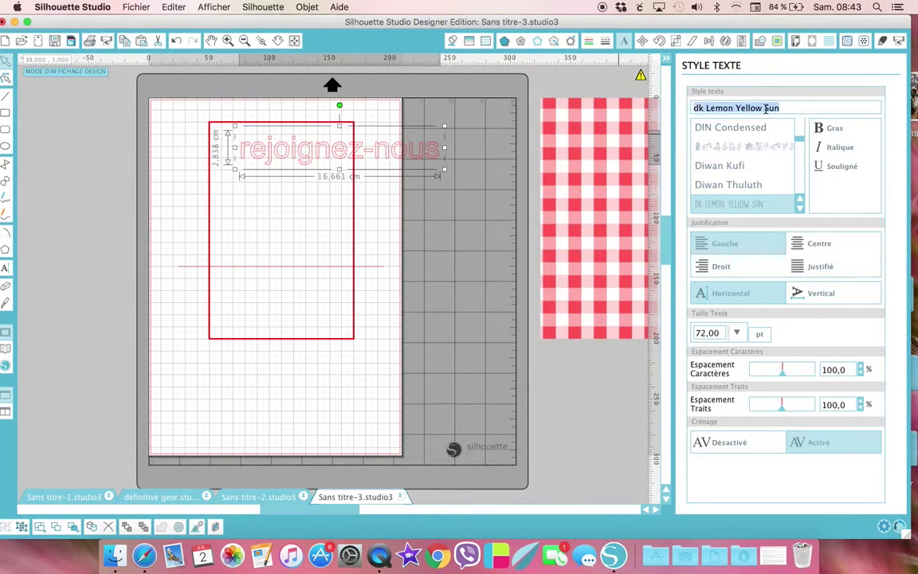
pyautogui.click(766, 109)
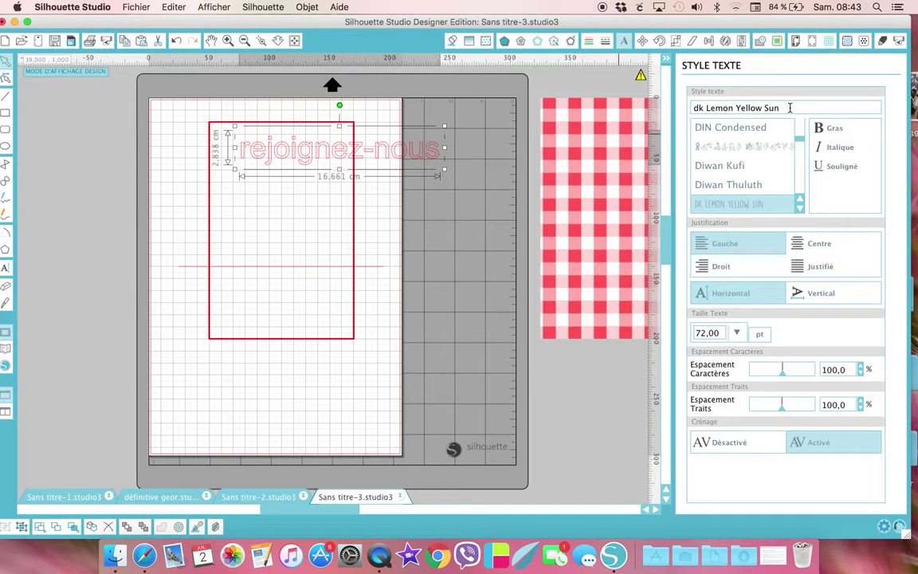
pyautogui.press('Return')
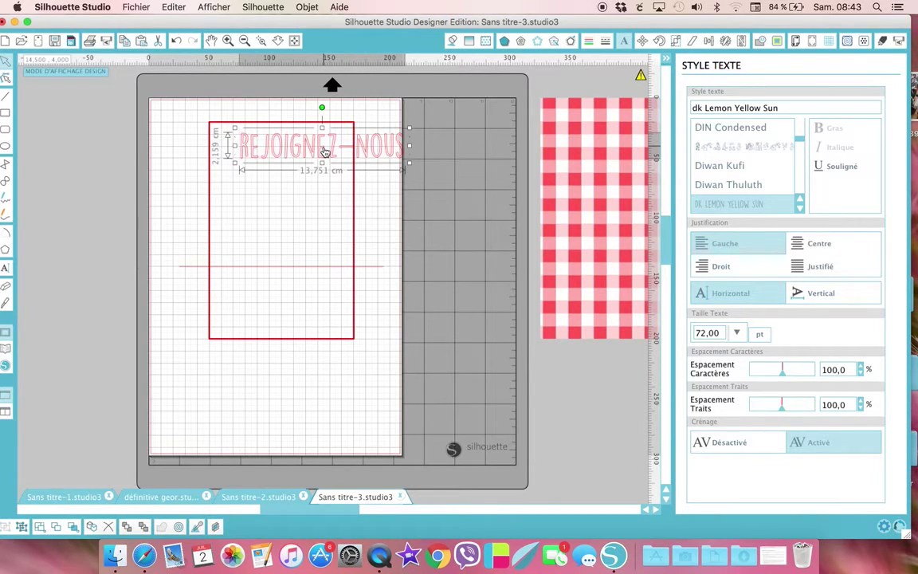
# - Fill the "rejoignez-nous" text with black and make its outline transparent
pyautogui.click(452, 41)
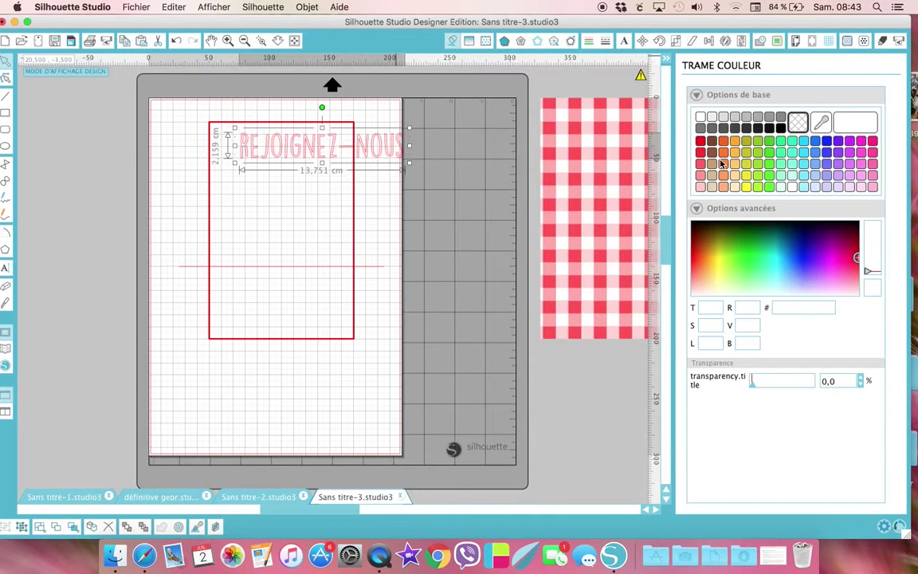
pyautogui.click(704, 123)
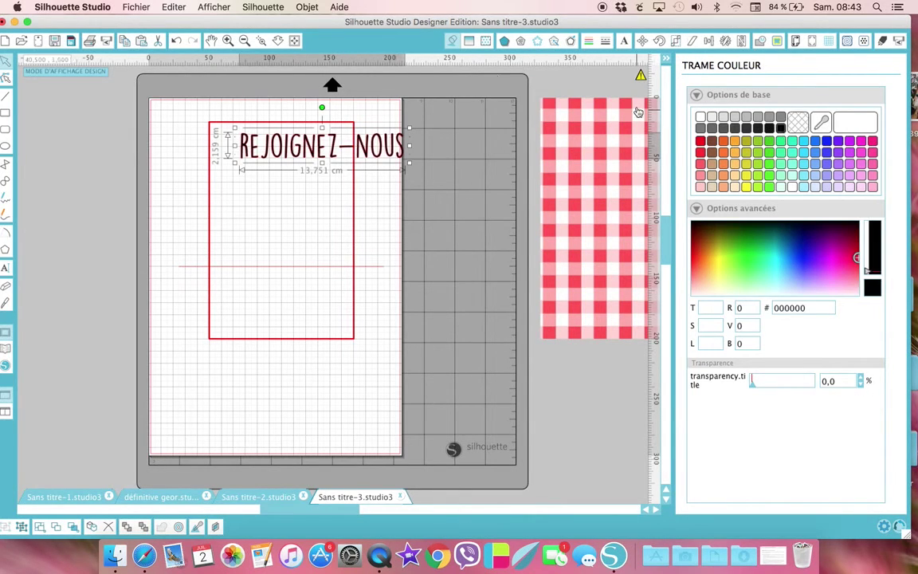
pyautogui.click(589, 40)
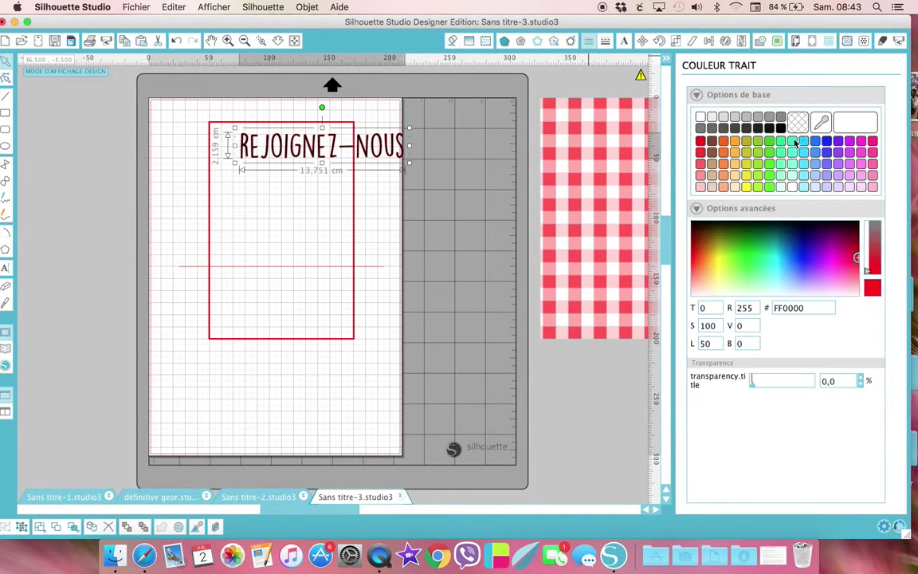
pyautogui.click(797, 121)
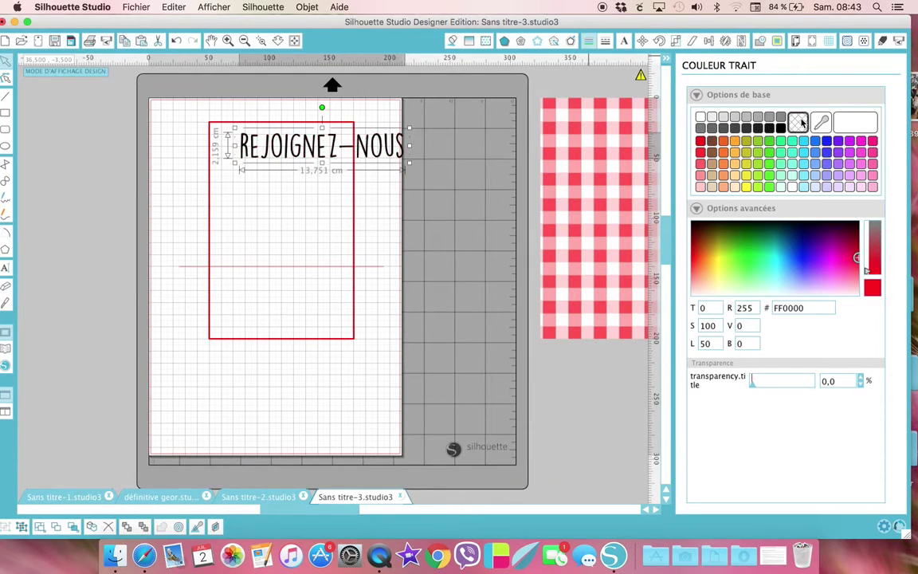
# - Set the "rejoignez-nous" text to no cut and scale it down to about 7.4 cm wide inside the red rectangle
pyautogui.click(883, 41)
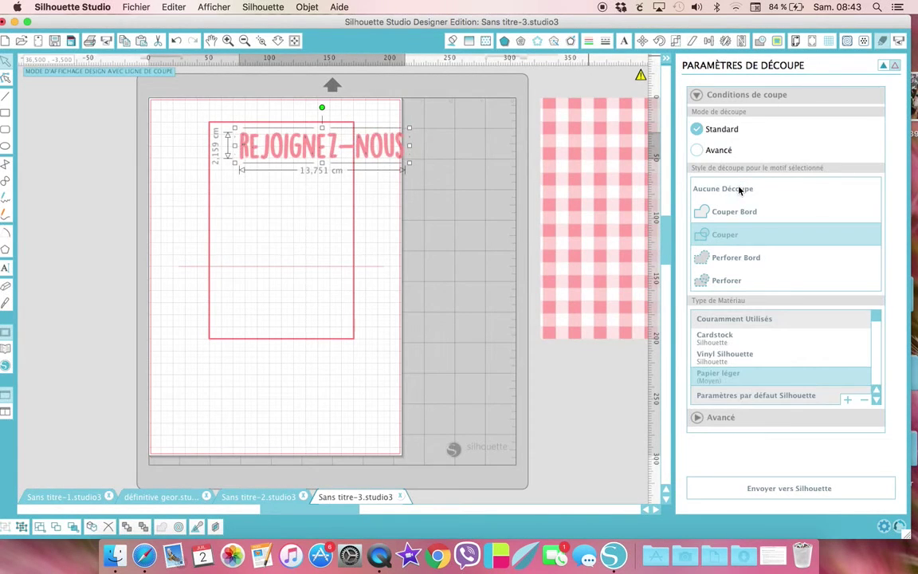
pyautogui.click(740, 190)
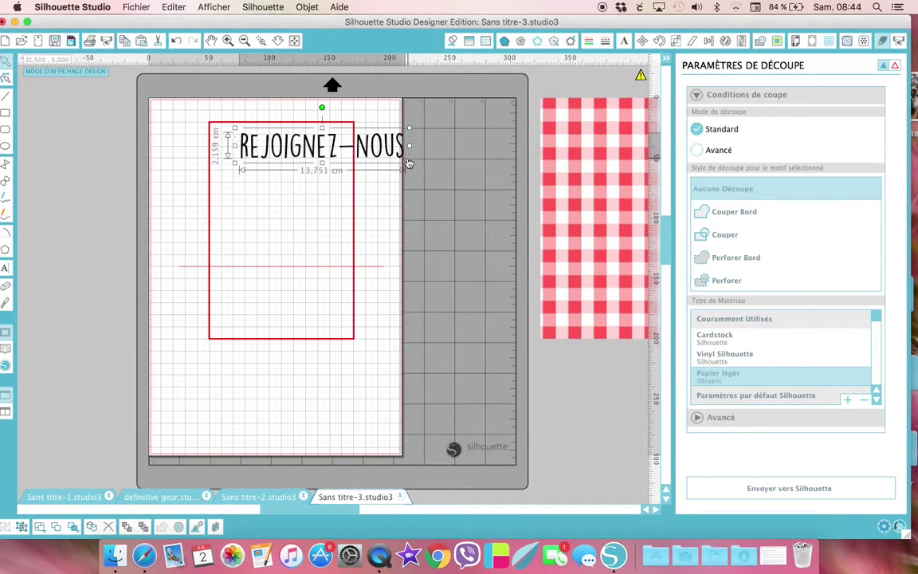
pyautogui.moveTo(409, 163); pyautogui.dragTo(333, 167)
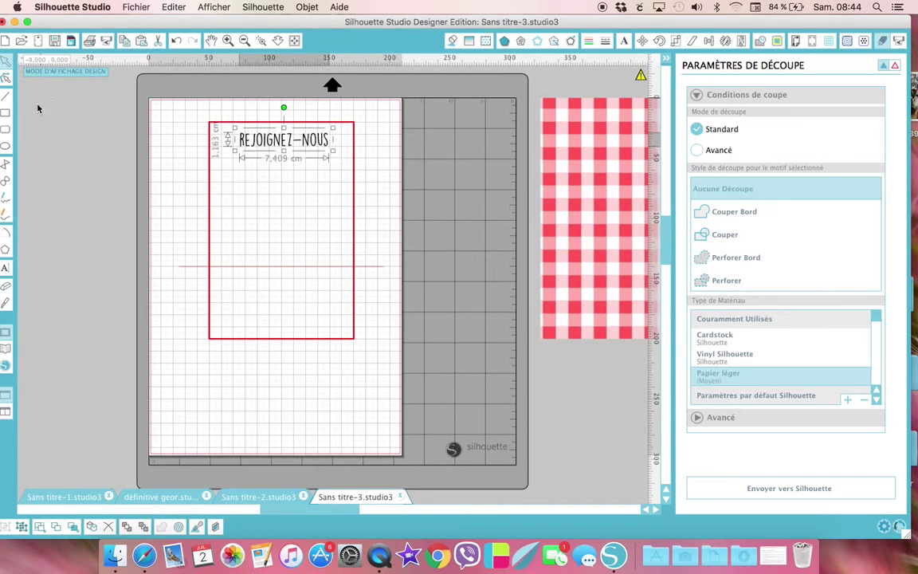
# - Add the text "bbq" inside the red rectangle, below "rejoignez-nous"
pyautogui.click(6, 273)
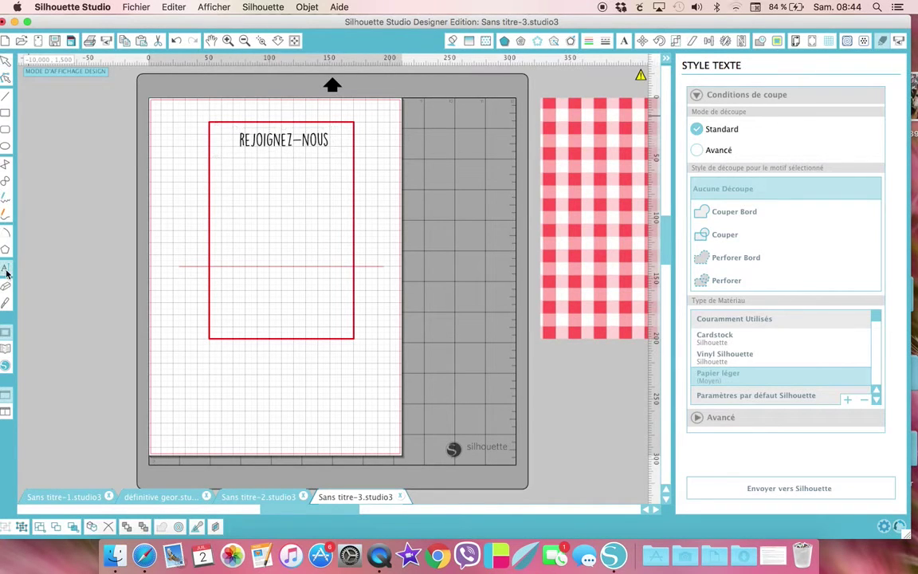
pyautogui.click(233, 180)
pyautogui.write('bbq')
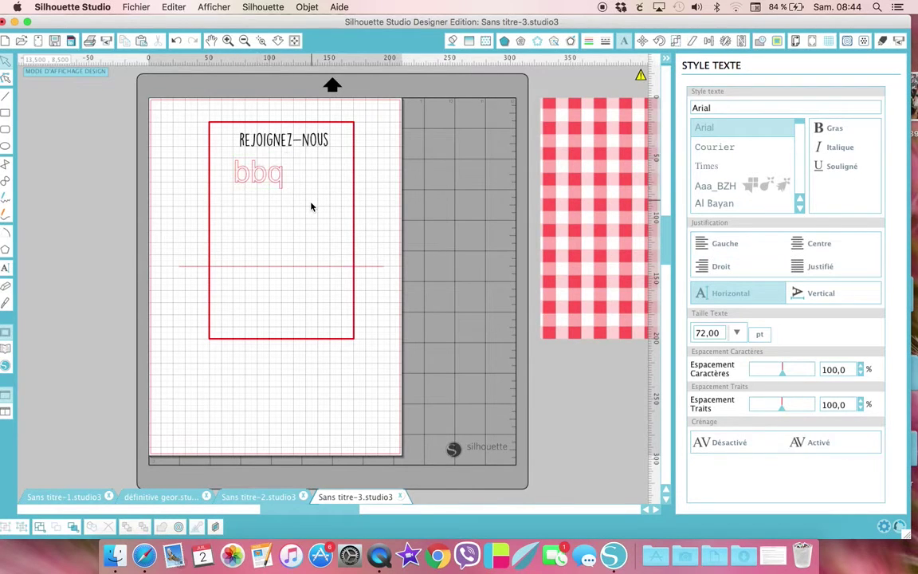
pyautogui.click(283, 180)
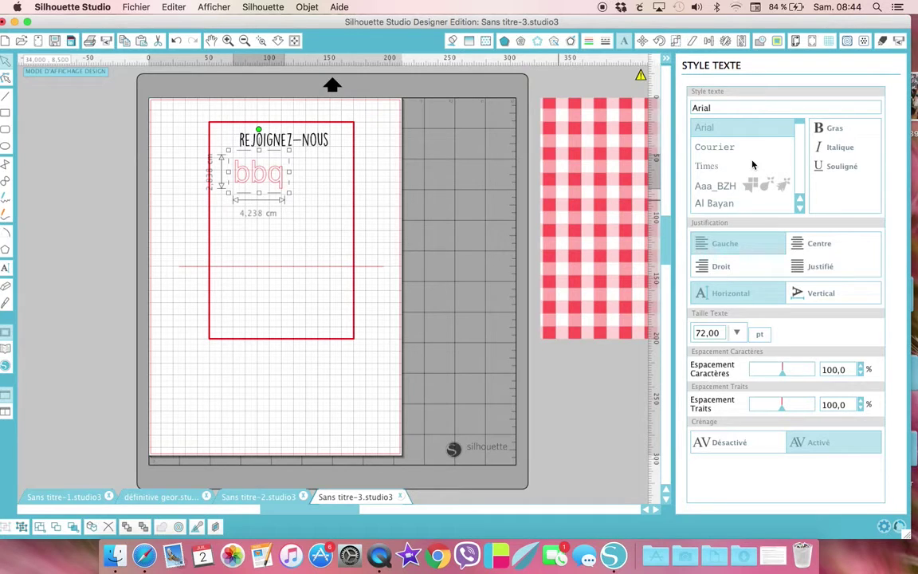
# - Set the font of the "bbq" text to Budmo
pyautogui.scroll(-10, 752, 164)
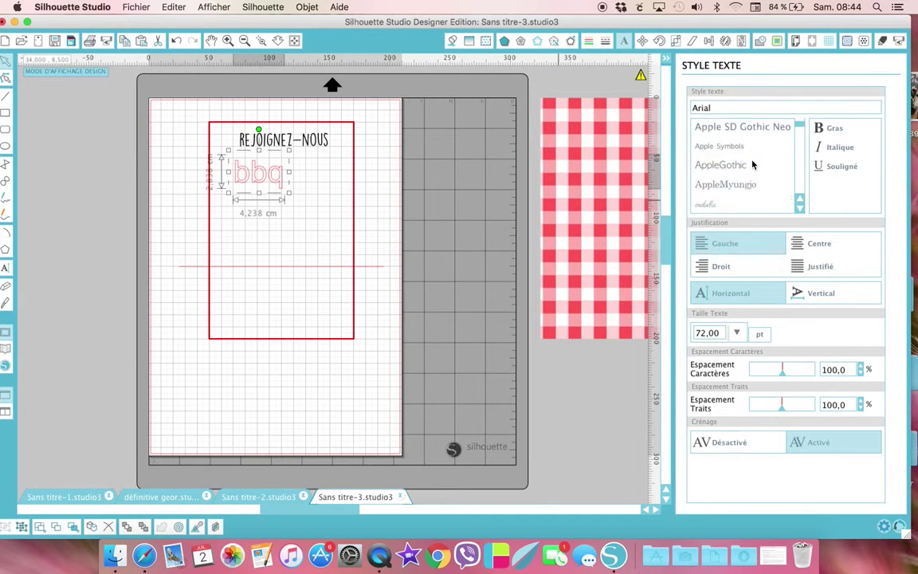
pyautogui.scroll(-8, 753, 164)
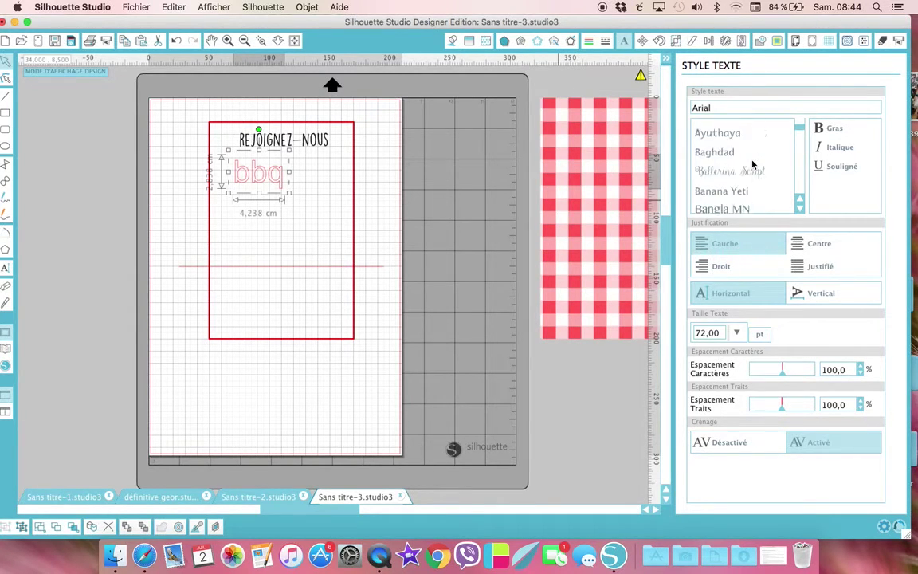
pyautogui.scroll(-5, 752, 164)
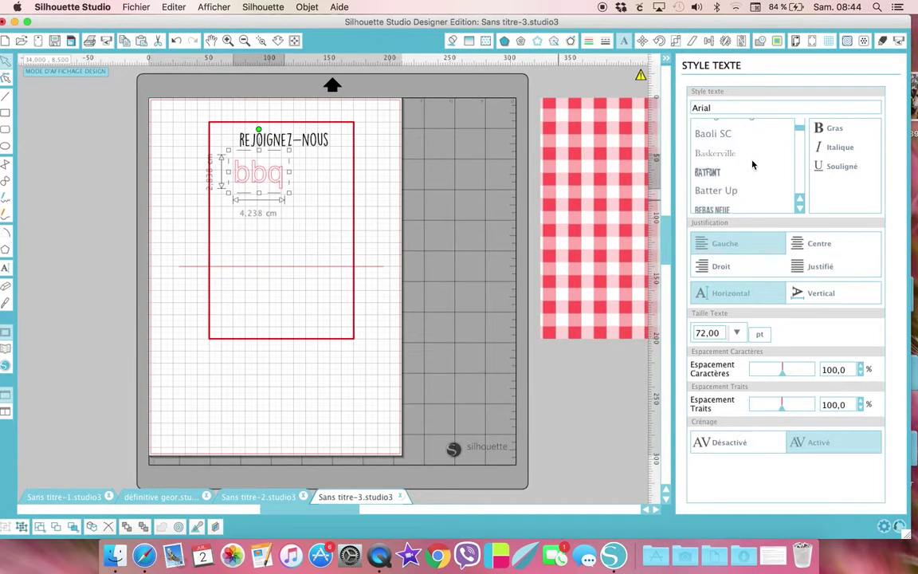
pyautogui.scroll(-2, 752, 164)
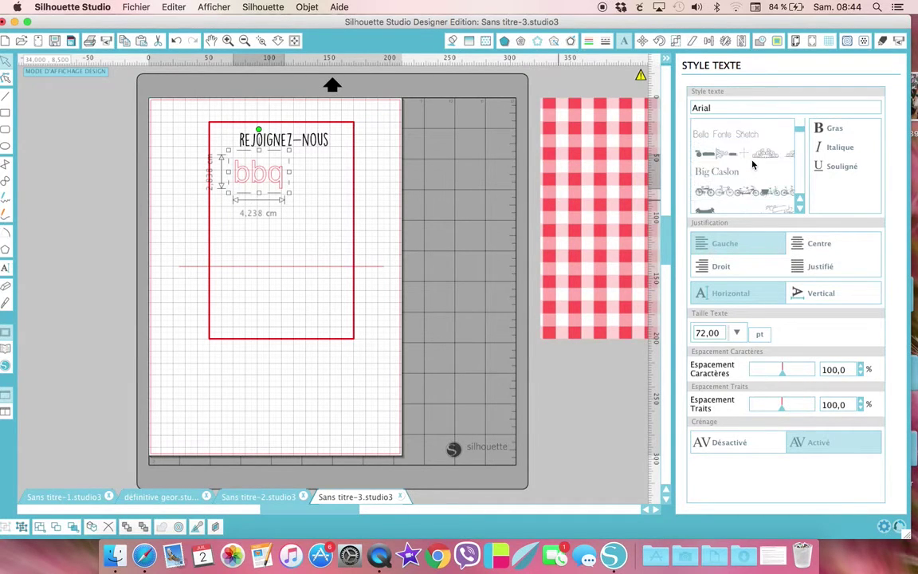
pyautogui.scroll(-3, 752, 164)
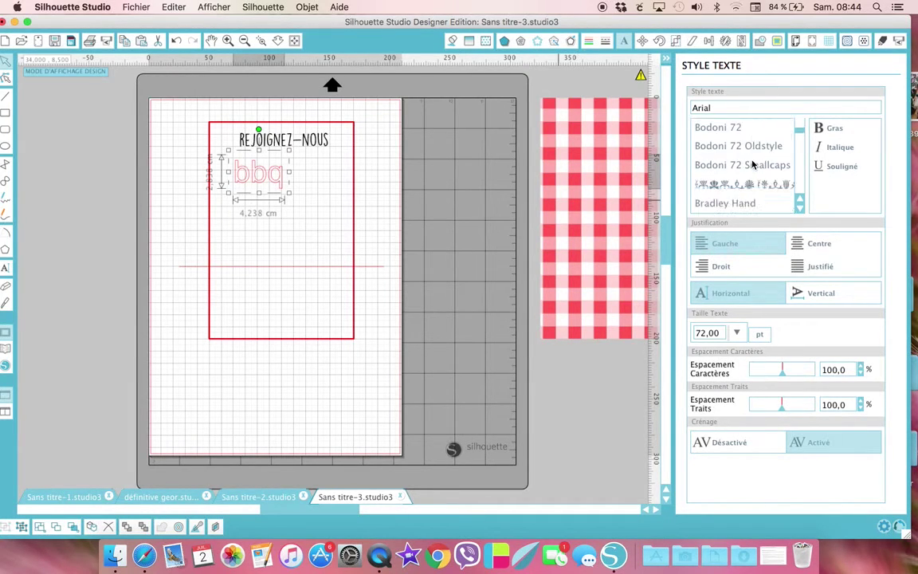
pyautogui.scroll(-3, 752, 164)
pyautogui.click(709, 180)
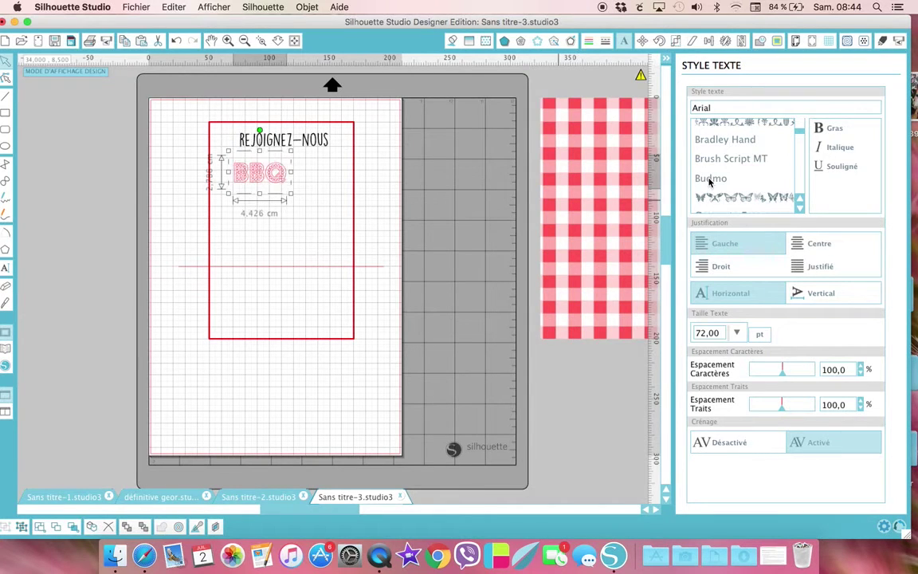
# - Fill the "bbq" text with black and a transparent outline, and move it up centred just under "rejoignez-nous"
pyautogui.click(453, 41)
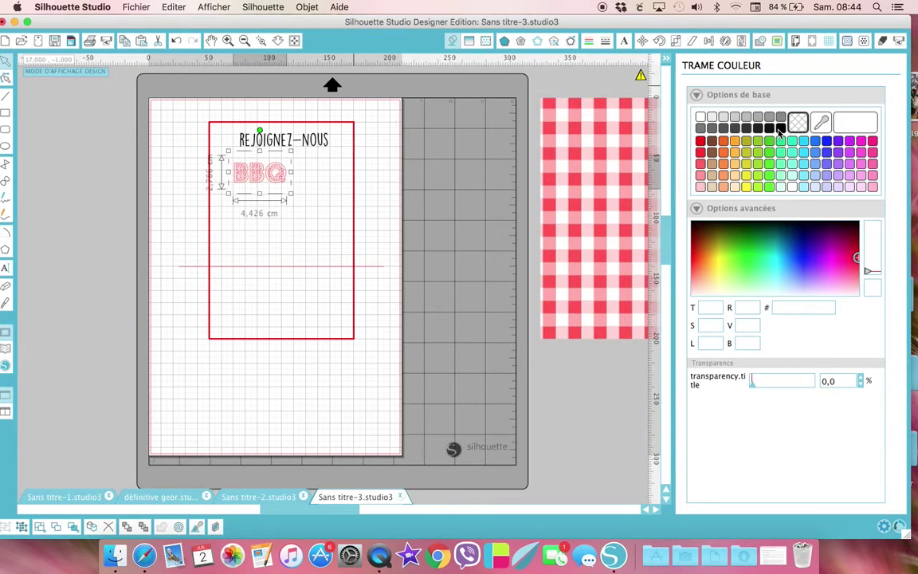
pyautogui.click(780, 130)
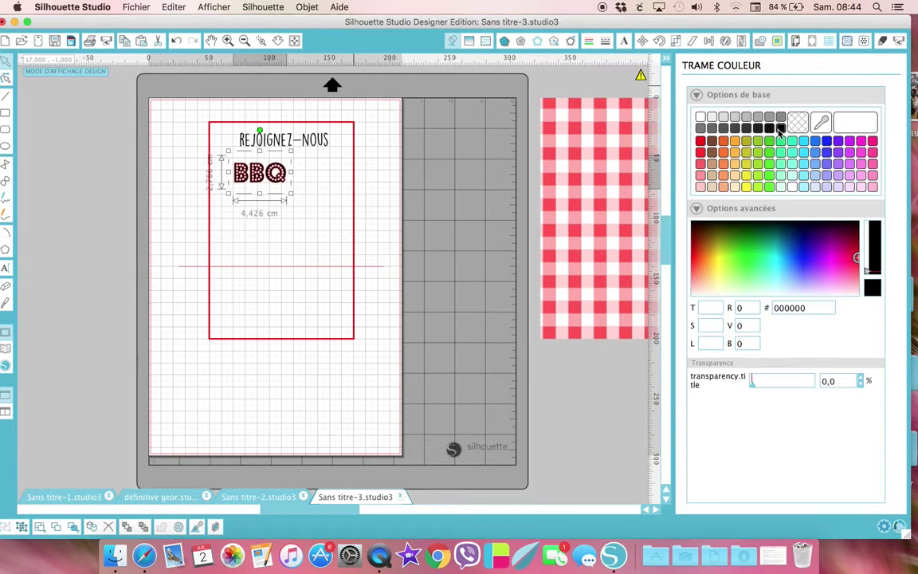
pyautogui.click(588, 43)
pyautogui.click(798, 121)
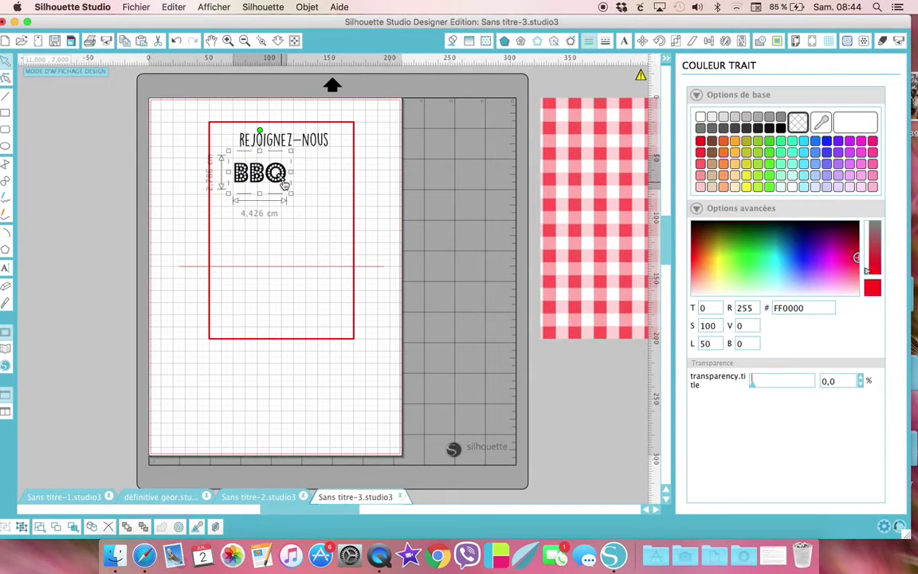
pyautogui.moveTo(285, 185); pyautogui.dragTo(303, 174)
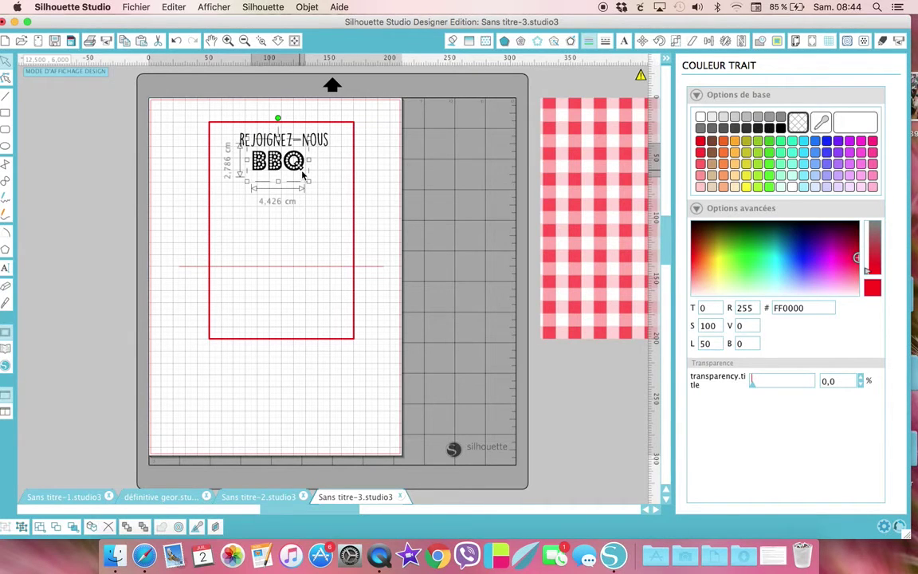
# - Create a new document and search the design library for "banner"
pyautogui.press('super+n')
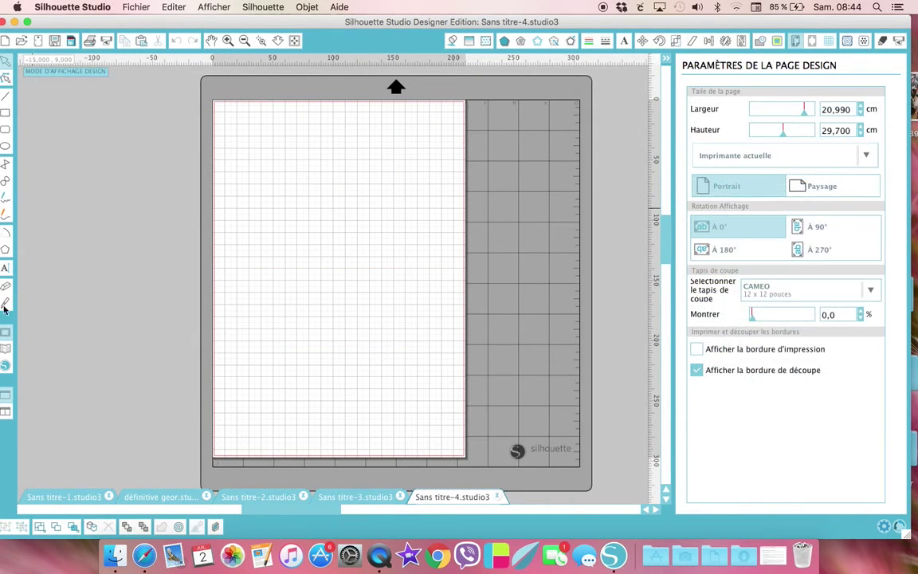
pyautogui.click(4, 361)
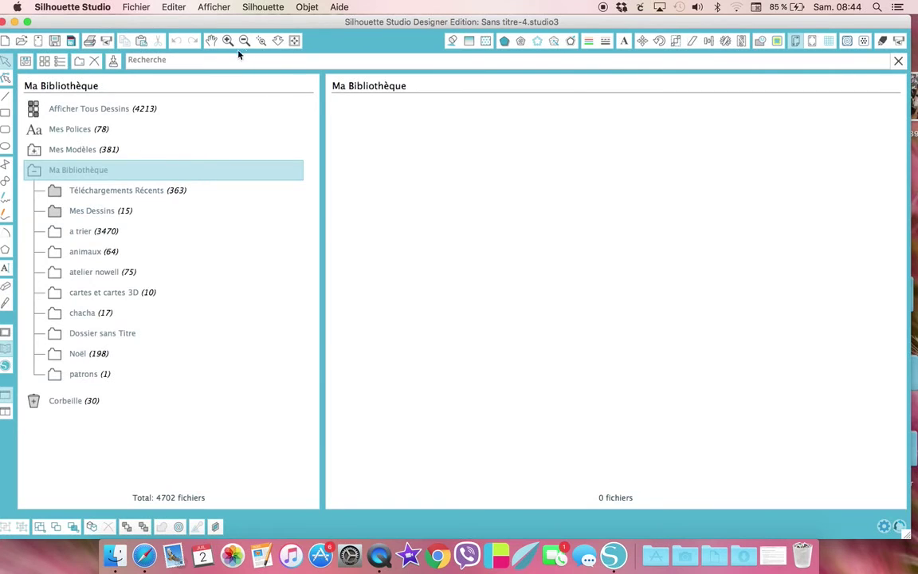
pyautogui.click(226, 62)
pyautogui.write('ban')
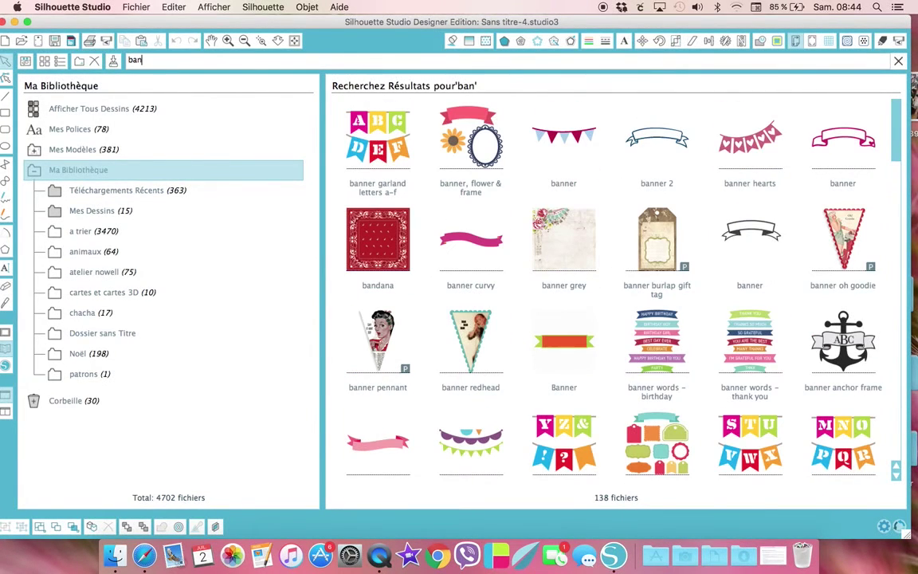
pyautogui.write('n')
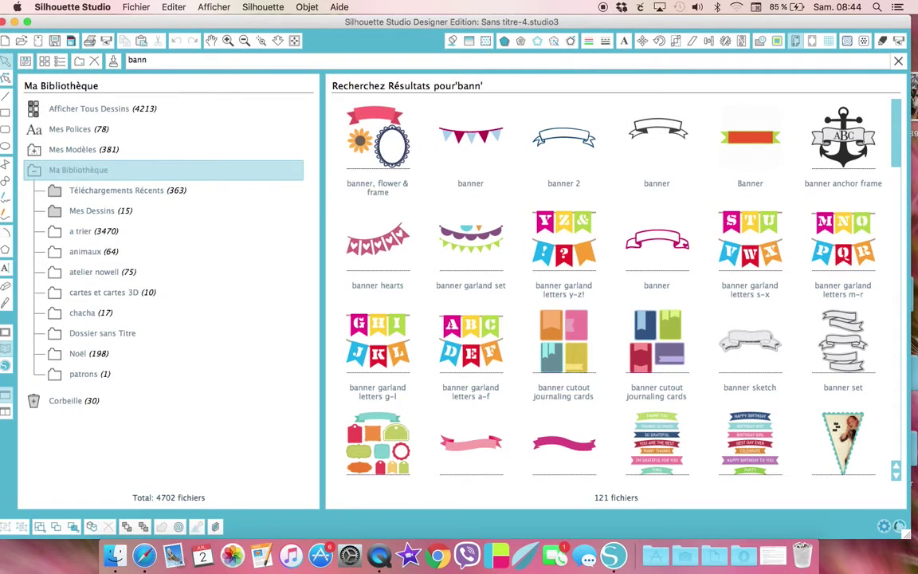
pyautogui.write('er')
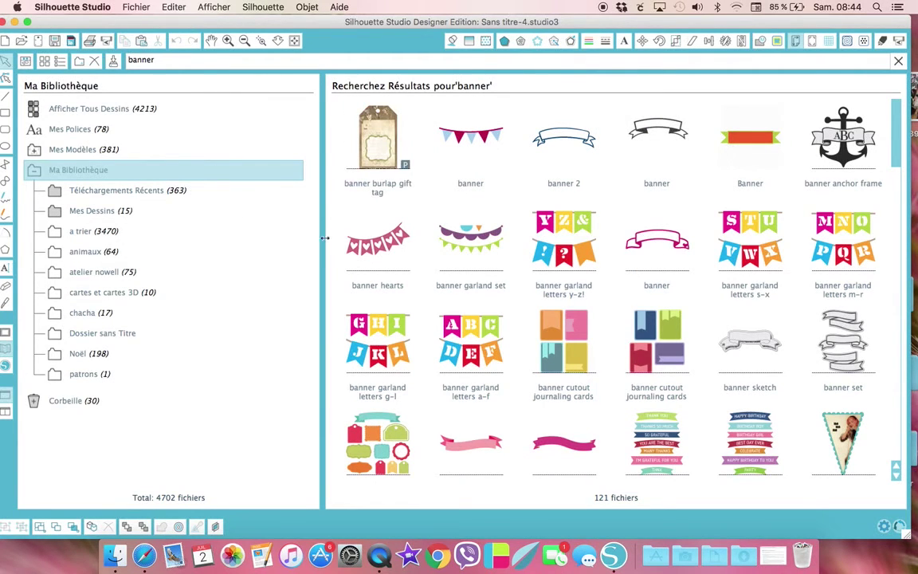
# - Browse the banner search results and insert the "you are my favorite" design into the document
pyautogui.scroll(-5, 491, 307)
pyautogui.scroll(-5, 491, 307)
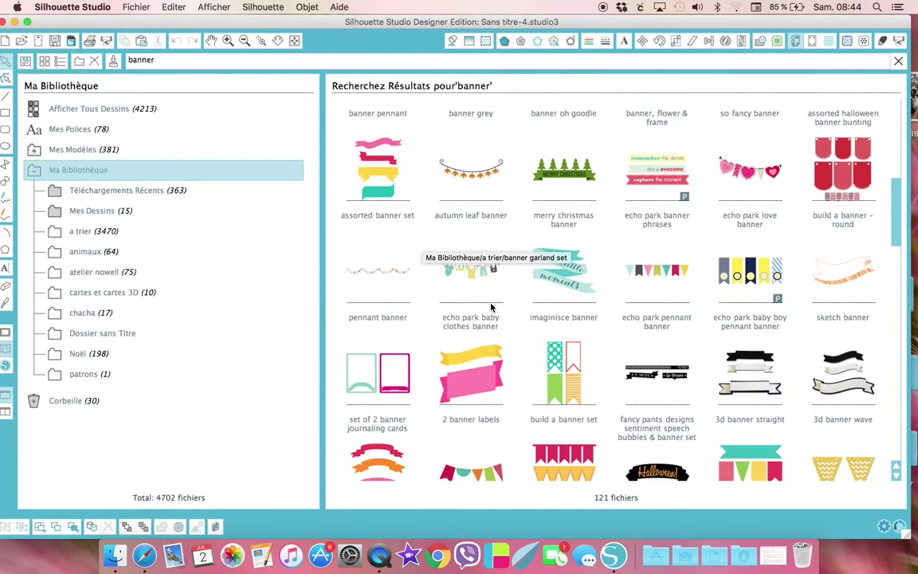
pyautogui.scroll(-3, 491, 307)
pyautogui.scroll(-6, 491, 307)
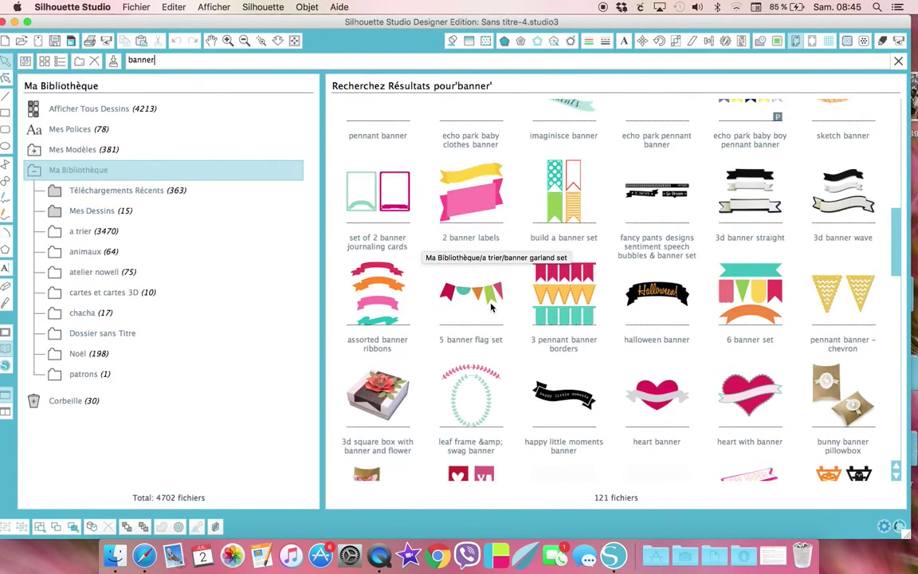
pyautogui.scroll(-6, 491, 307)
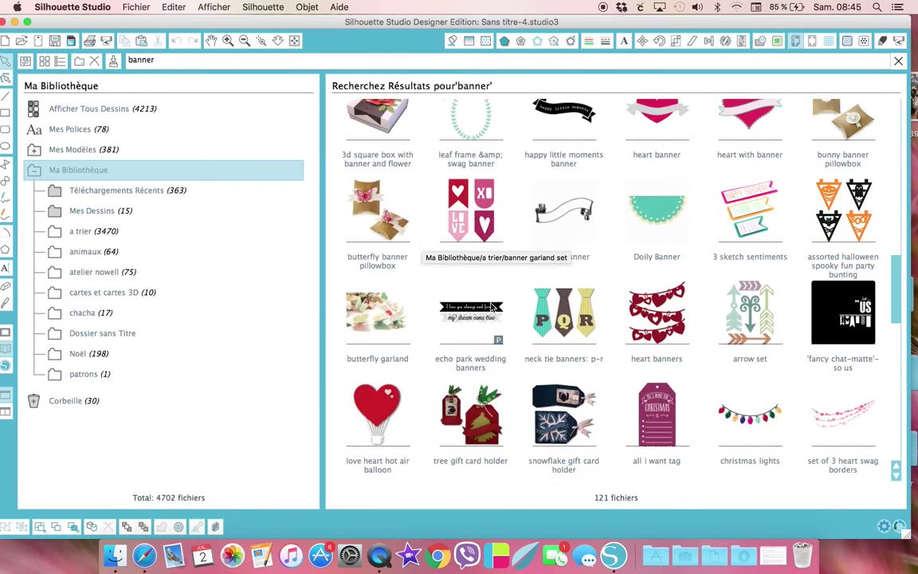
pyautogui.scroll(-6, 491, 307)
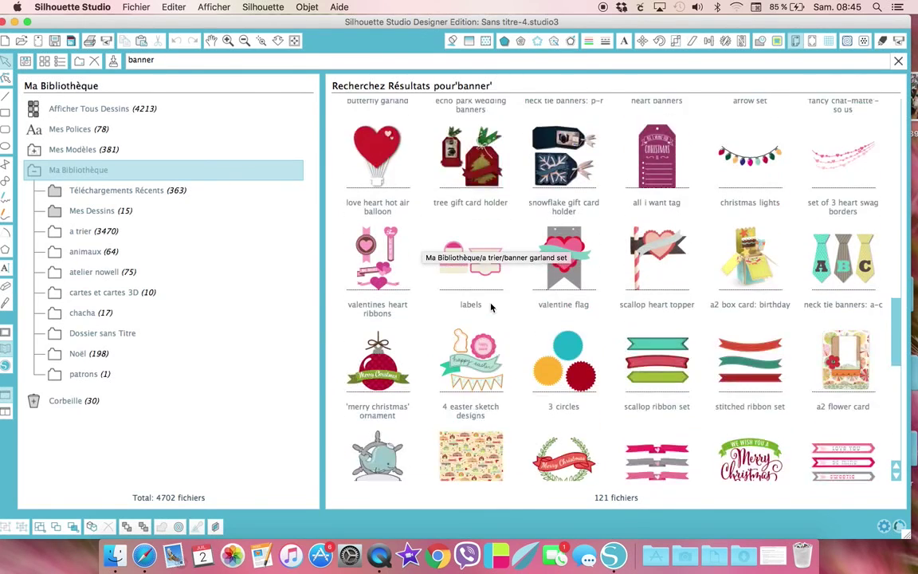
pyautogui.scroll(-7, 491, 307)
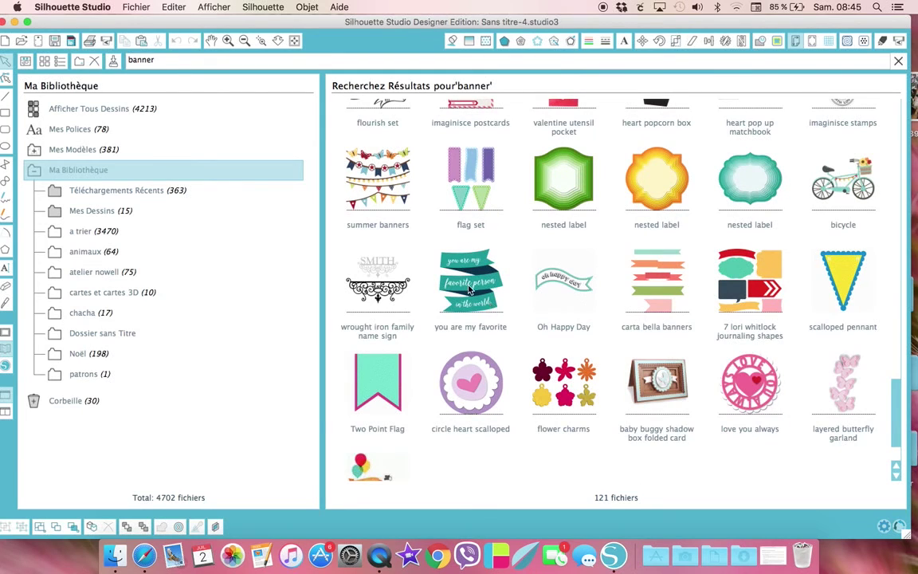
pyautogui.doubleClick(469, 290)
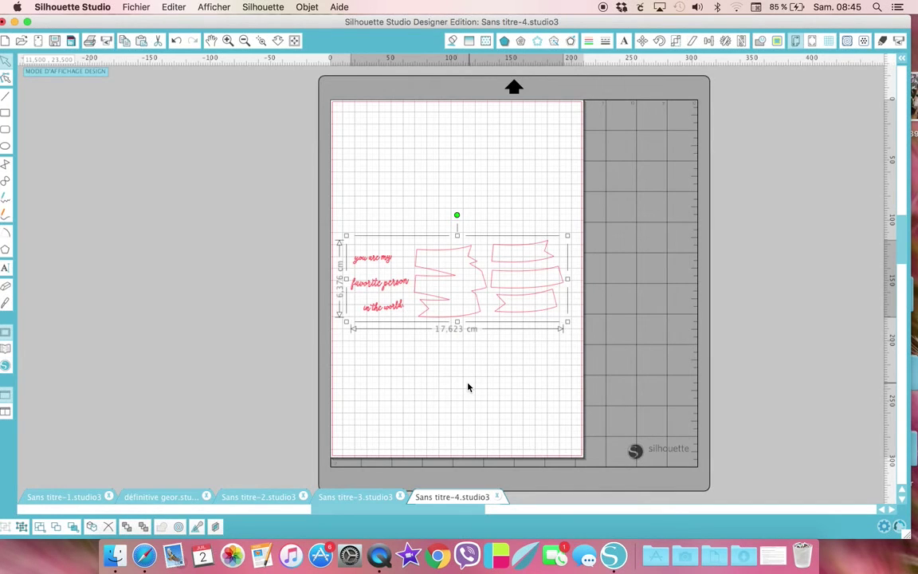
# - Turn off the grid display, snapping to the grid, the guide display and snapping to guides
pyautogui.click(829, 43)
pyautogui.click(714, 179)
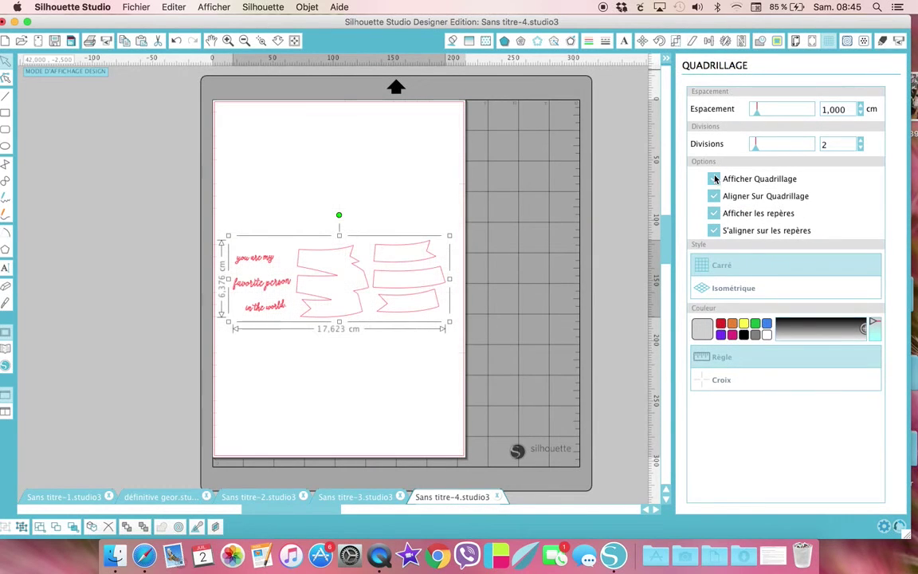
pyautogui.click(714, 179)
pyautogui.click(714, 196)
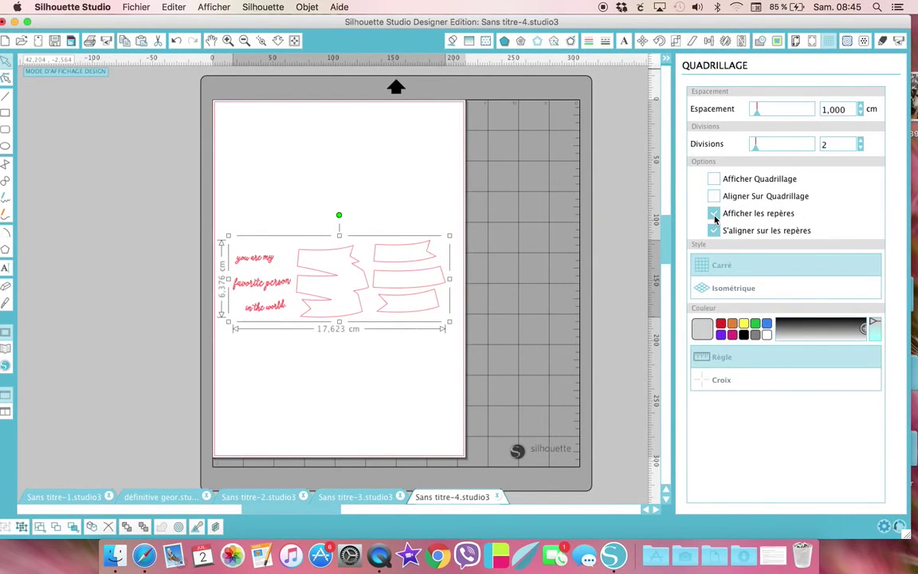
pyautogui.click(714, 213)
pyautogui.click(713, 232)
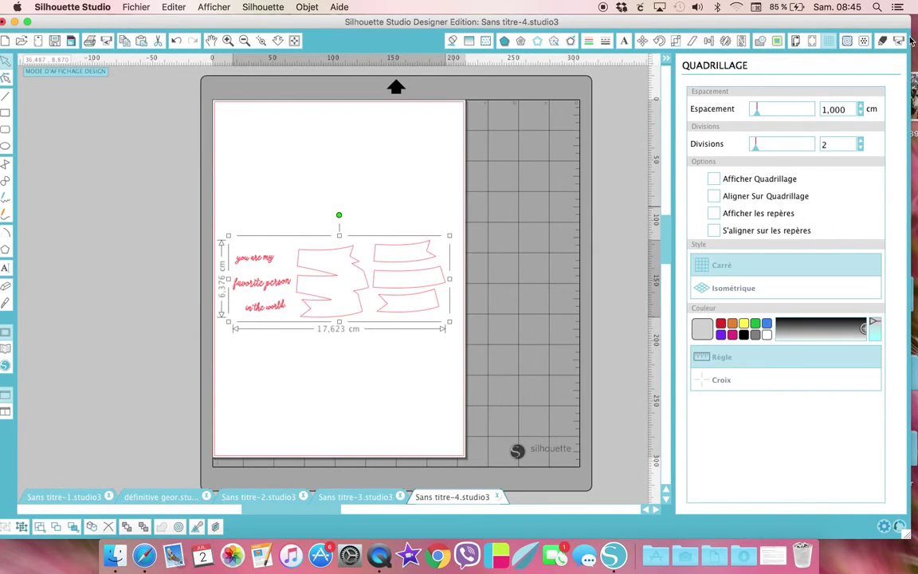
# - Set the page size to Automatique (CAMEO)
pyautogui.click(796, 39)
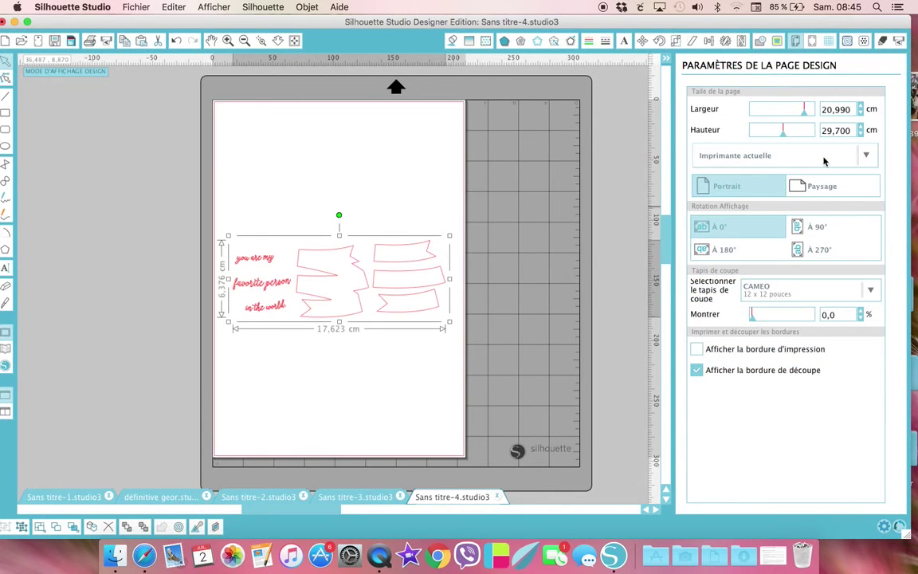
pyautogui.click(824, 159)
pyautogui.click(767, 192)
# - Ungroup the banner design and delete its three lines of English text
pyautogui.rightClick(318, 294)
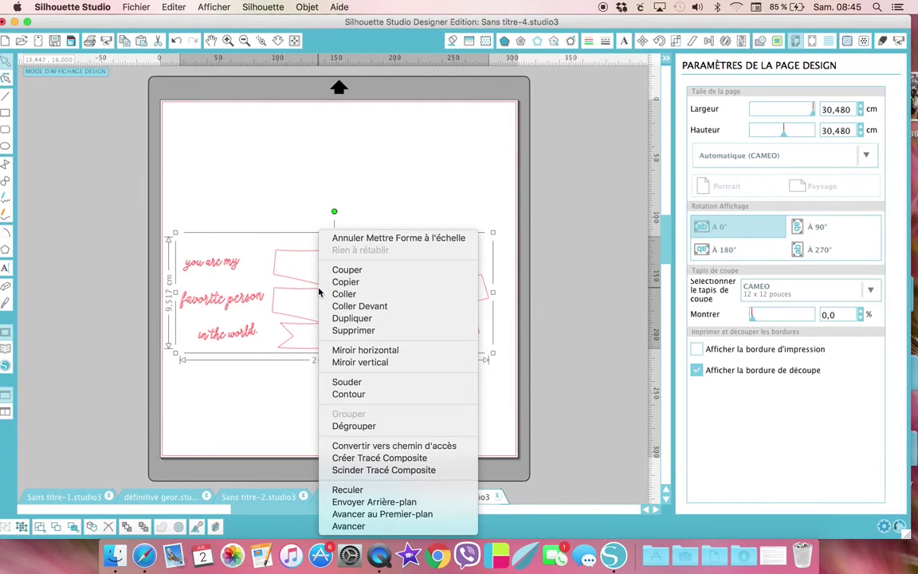
pyautogui.click(335, 428)
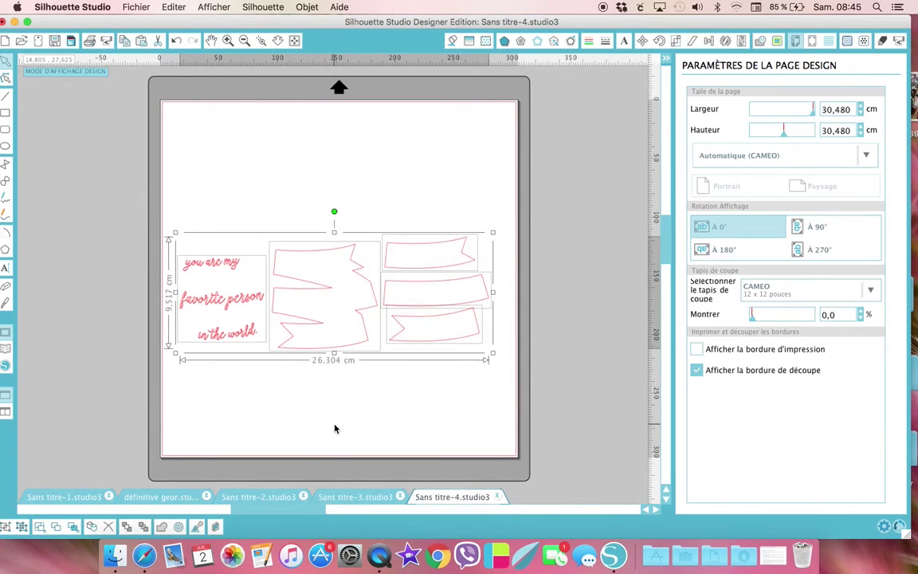
pyautogui.click(350, 417)
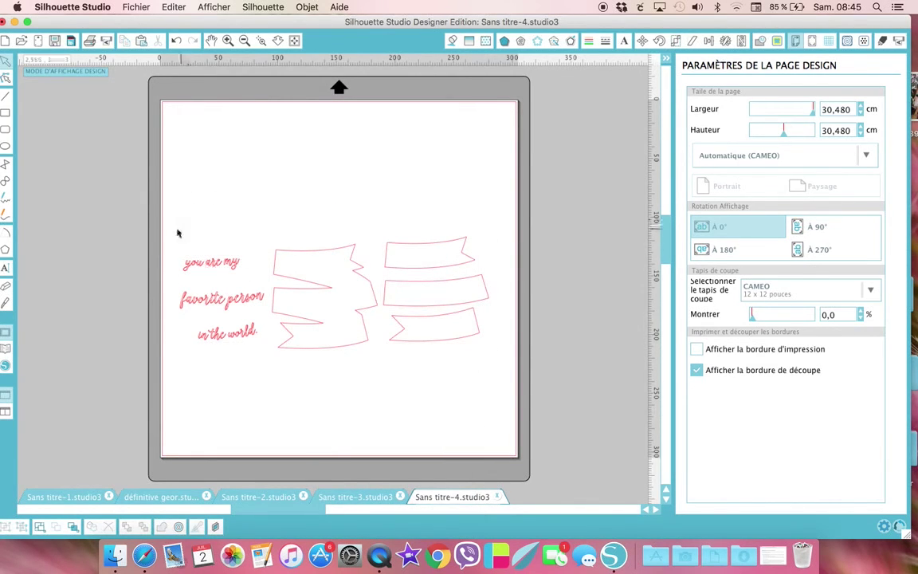
pyautogui.moveTo(176, 235); pyautogui.dragTo(267, 347)
pyautogui.press('Delete')
# - Move the one-piece banner shape to the upper part of the page and fill it with red
pyautogui.moveTo(315, 254); pyautogui.dragTo(295, 146)
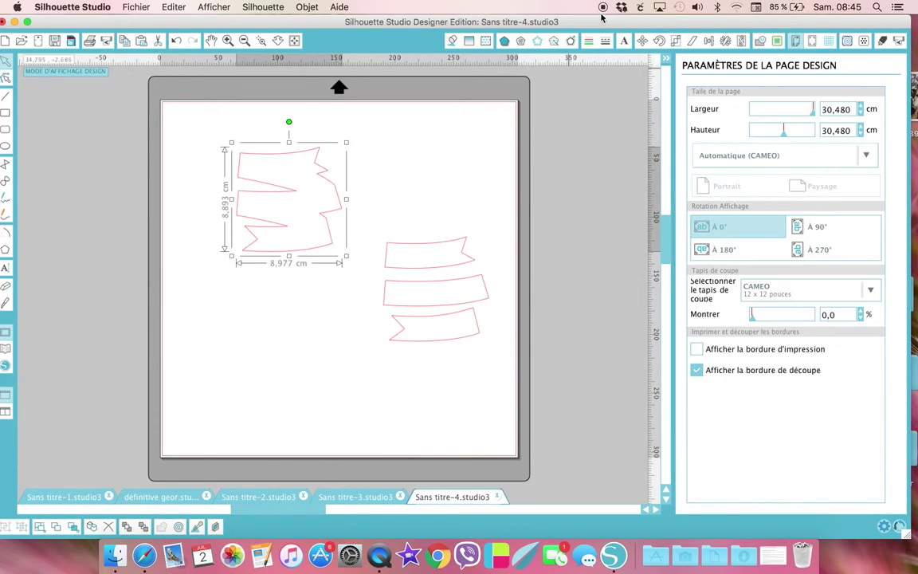
pyautogui.click(452, 41)
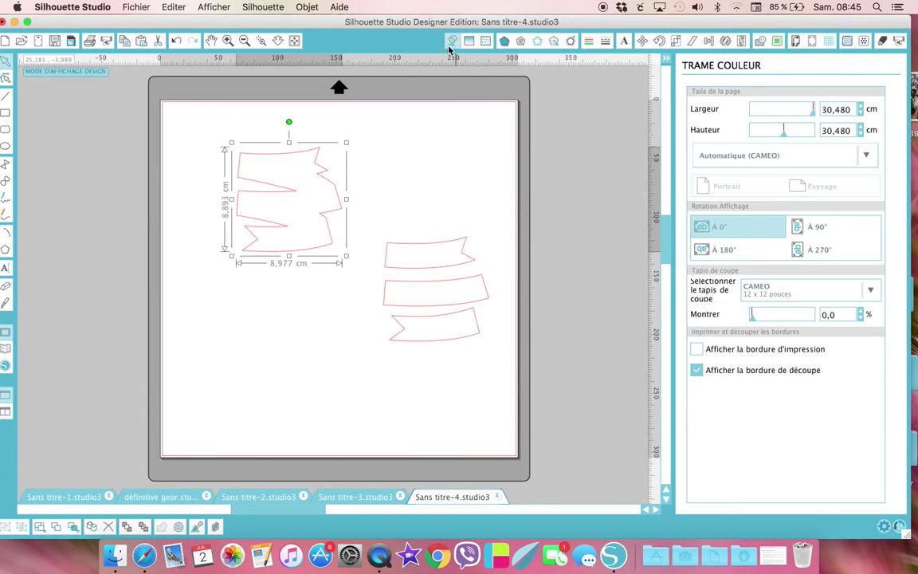
pyautogui.click(701, 142)
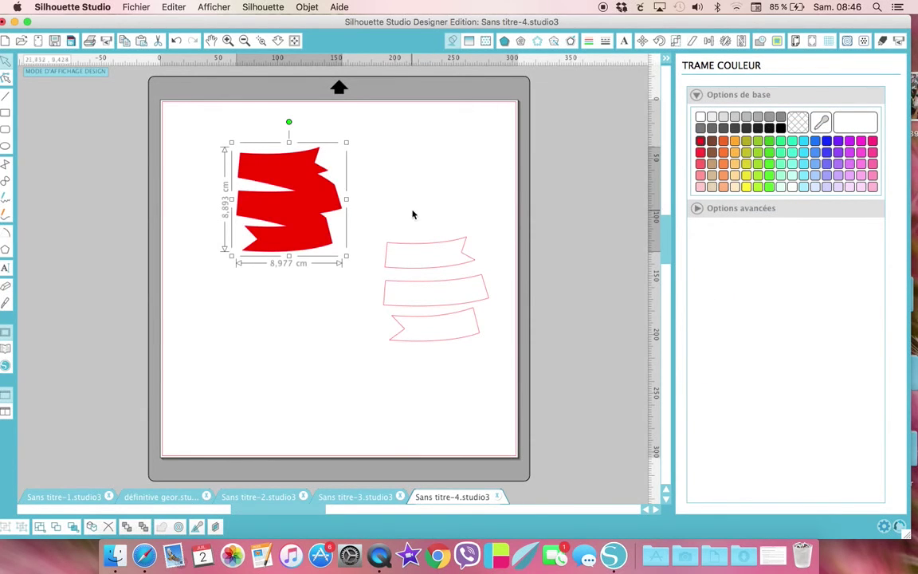
# - Duplicate the three separate ribbon strips and place the copy below the red banner shape
pyautogui.click(423, 250)
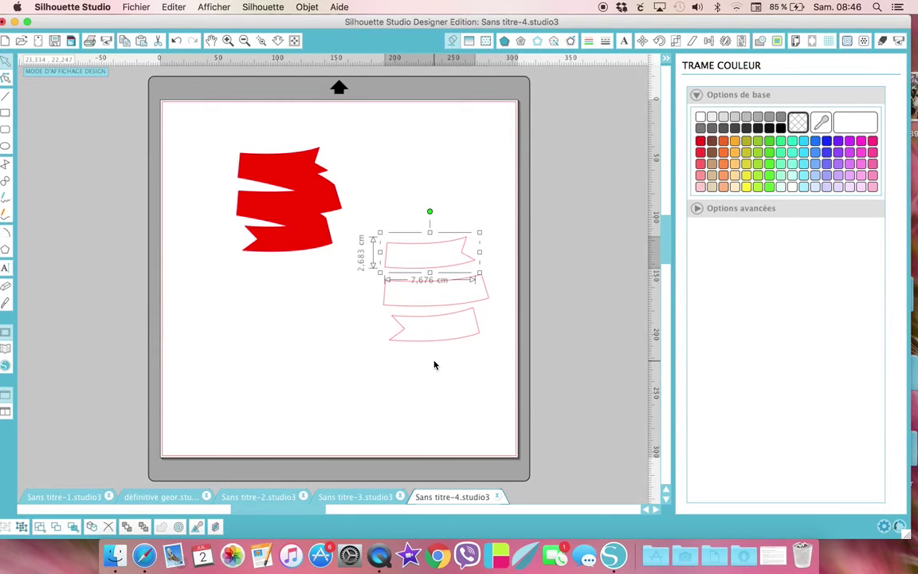
pyautogui.moveTo(390, 202); pyautogui.dragTo(486, 400)
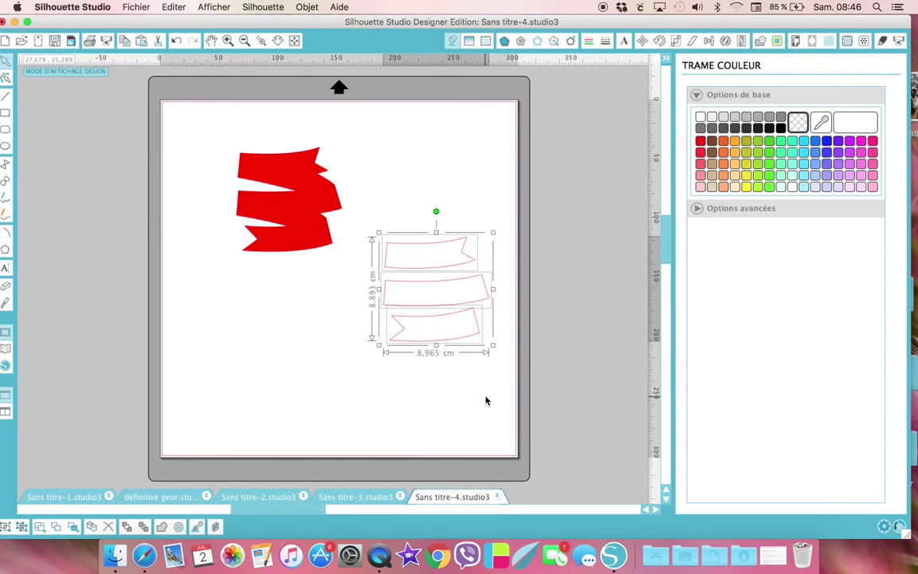
pyautogui.press('super+d')
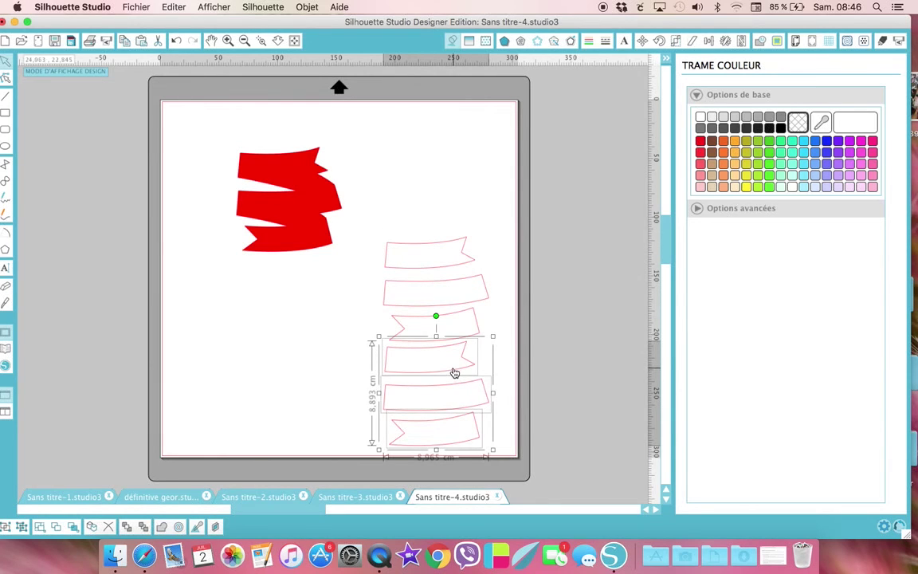
pyautogui.moveTo(454, 373); pyautogui.dragTo(281, 322)
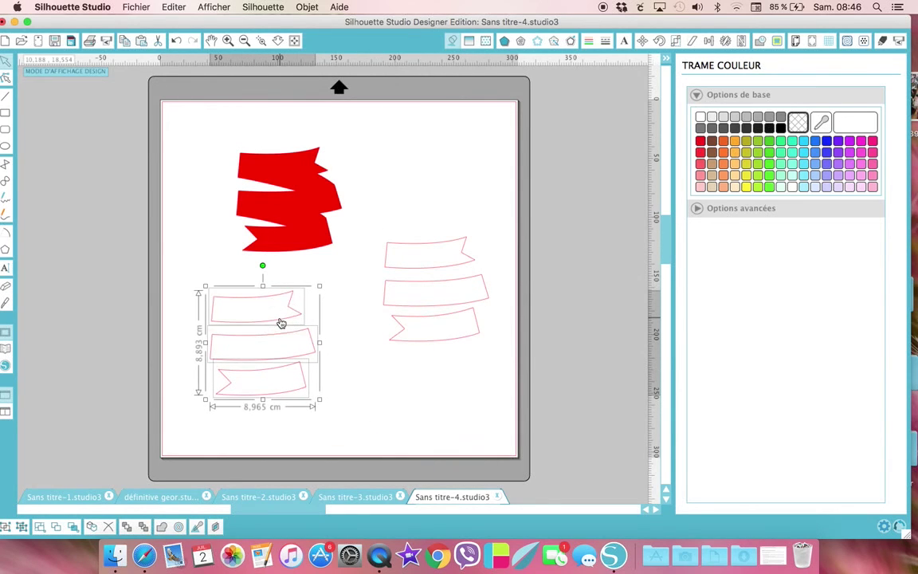
pyautogui.click(361, 416)
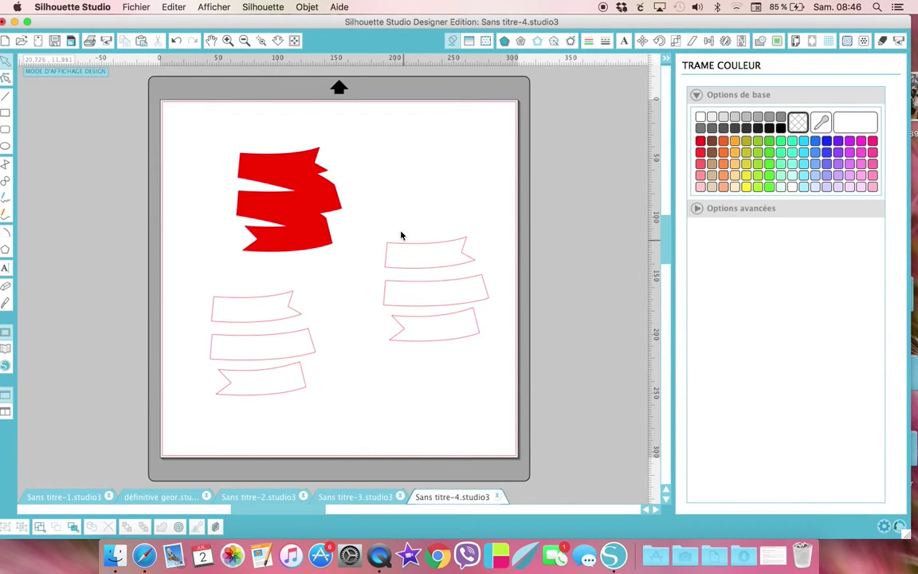
# - Give the three original ribbon strips a black fill and transparent outline, and move them up beside the red banner shape
pyautogui.moveTo(401, 235); pyautogui.dragTo(434, 470)
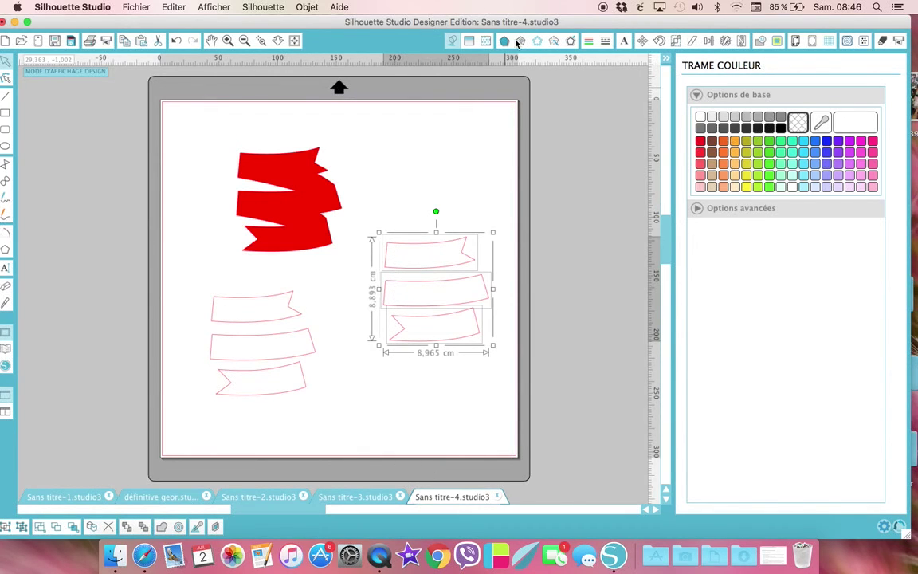
pyautogui.click(780, 128)
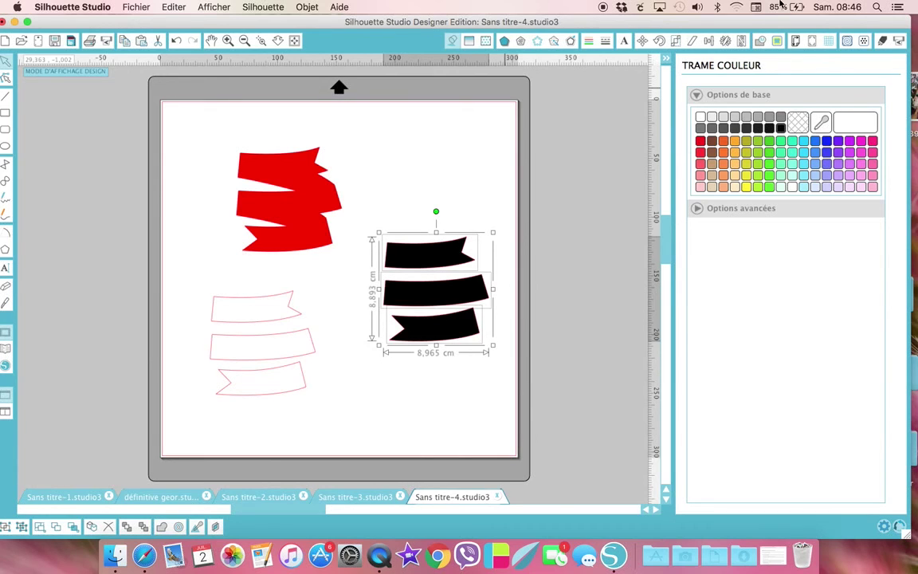
pyautogui.click(588, 41)
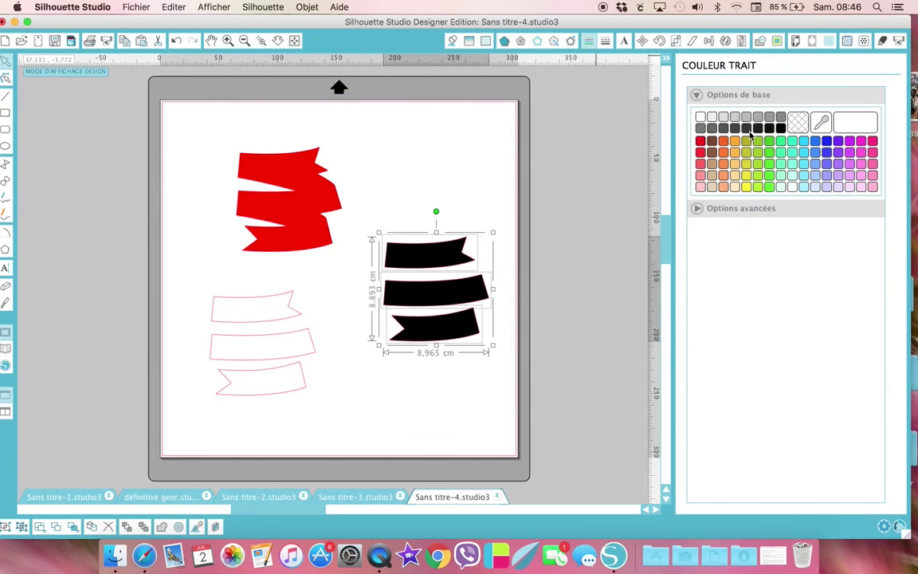
pyautogui.click(798, 122)
pyautogui.click(477, 159)
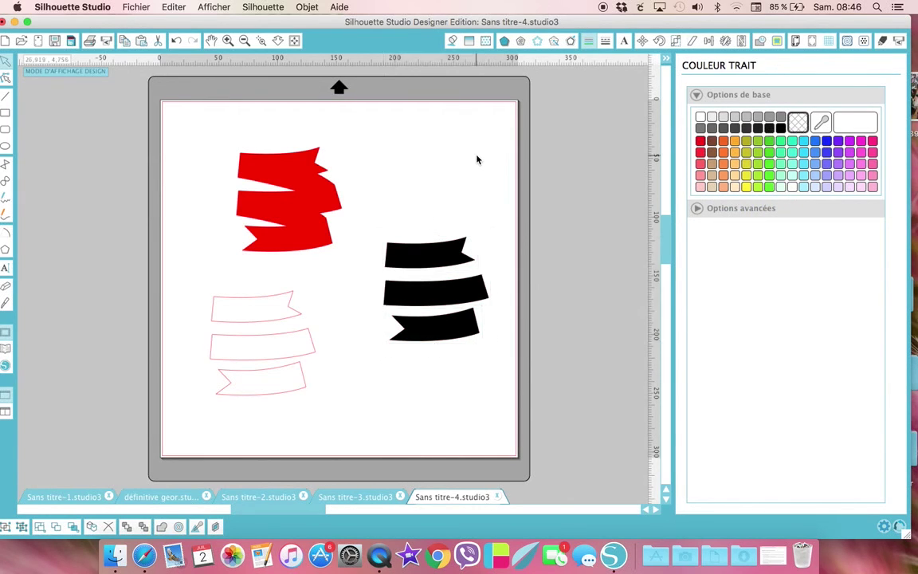
pyautogui.moveTo(387, 205); pyautogui.dragTo(438, 370)
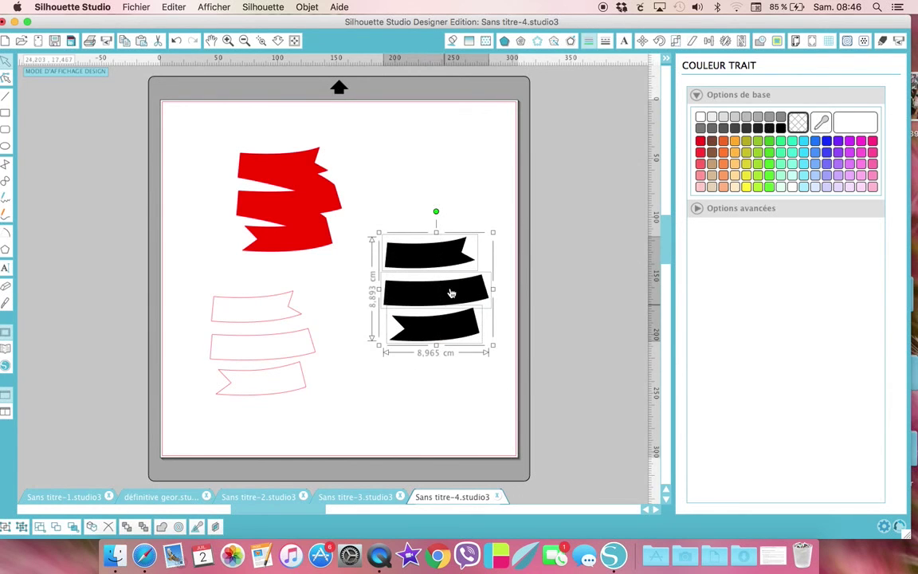
pyautogui.moveTo(451, 293); pyautogui.dragTo(447, 179)
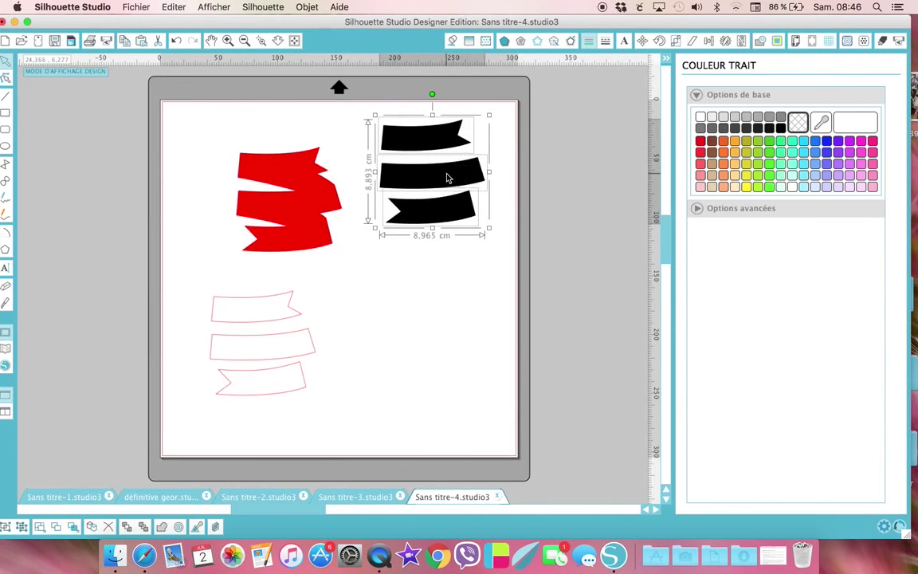
# - Check the banner wording in the Sans titre-2 invitation and add the text "pendaison" below the black strips in Sans titre-4
pyautogui.click(256, 325)
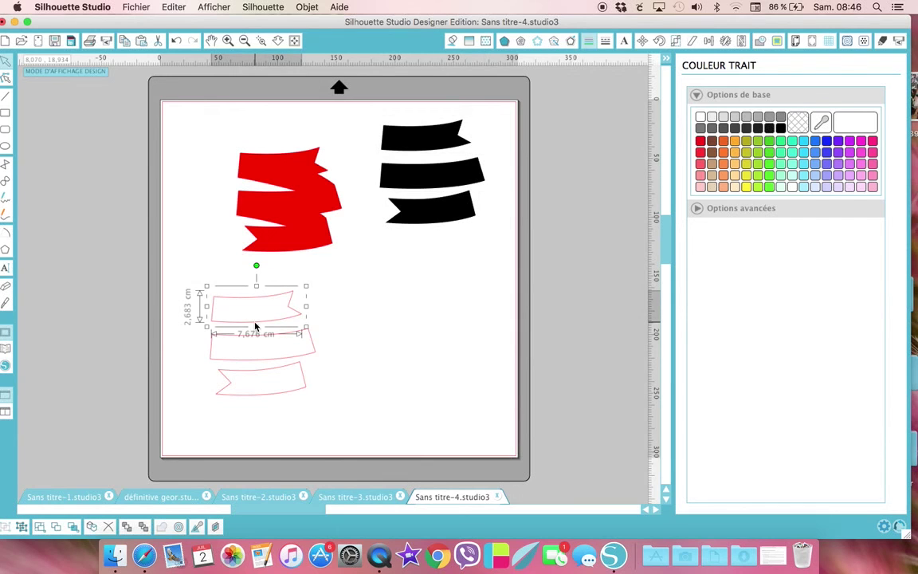
pyautogui.click(248, 501)
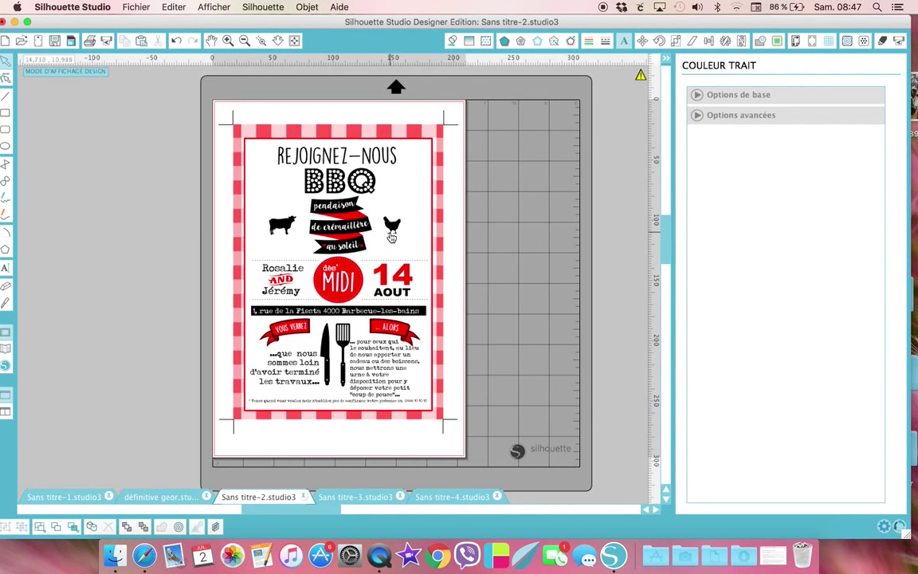
pyautogui.click(471, 497)
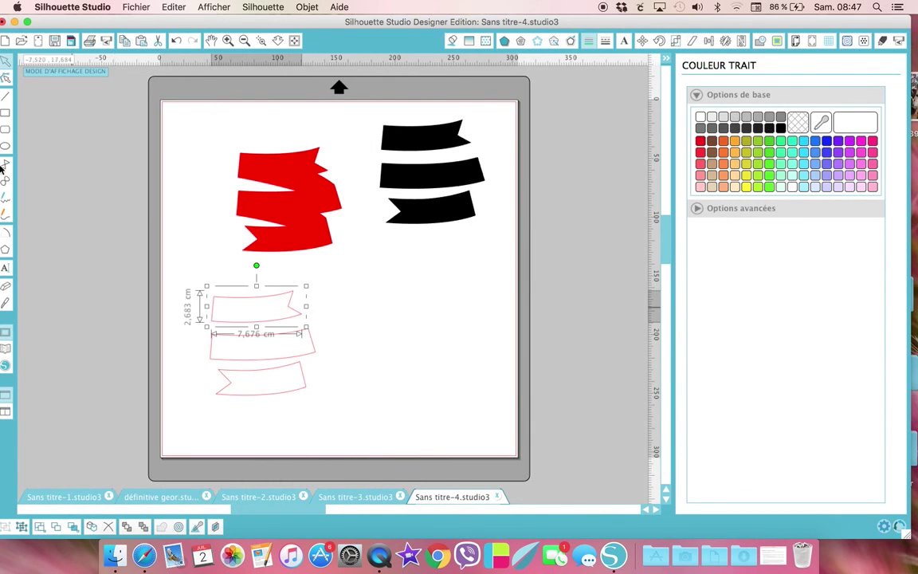
pyautogui.click(5, 271)
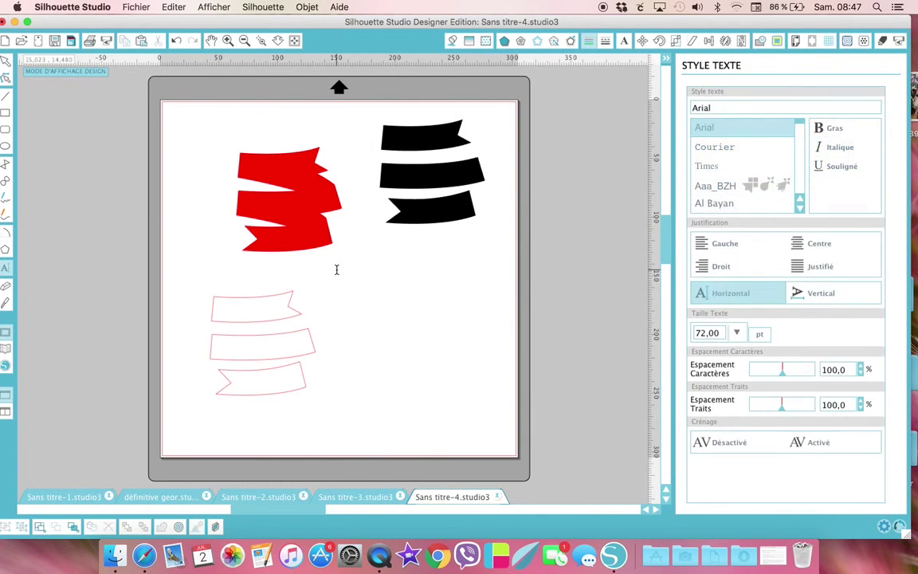
pyautogui.click(386, 295)
pyautogui.write('p')
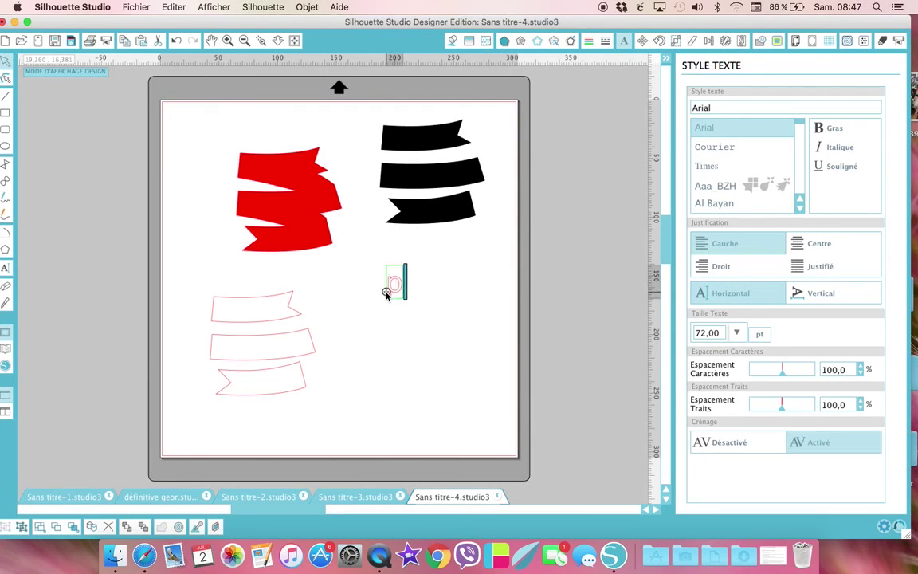
pyautogui.write('endaison')
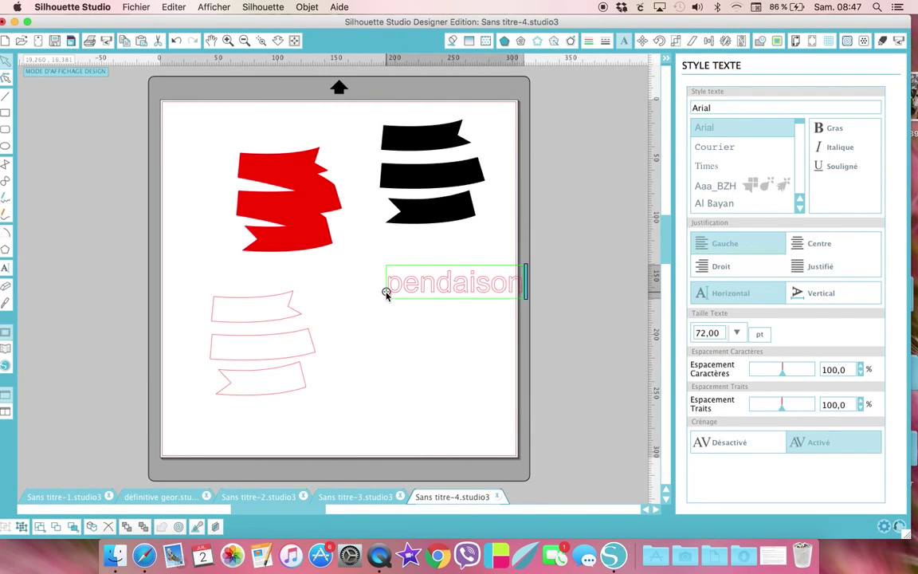
pyautogui.click(422, 344)
# - Select the "pendaison" text and look through the available fonts for a replacement for Arial
pyautogui.click(443, 289)
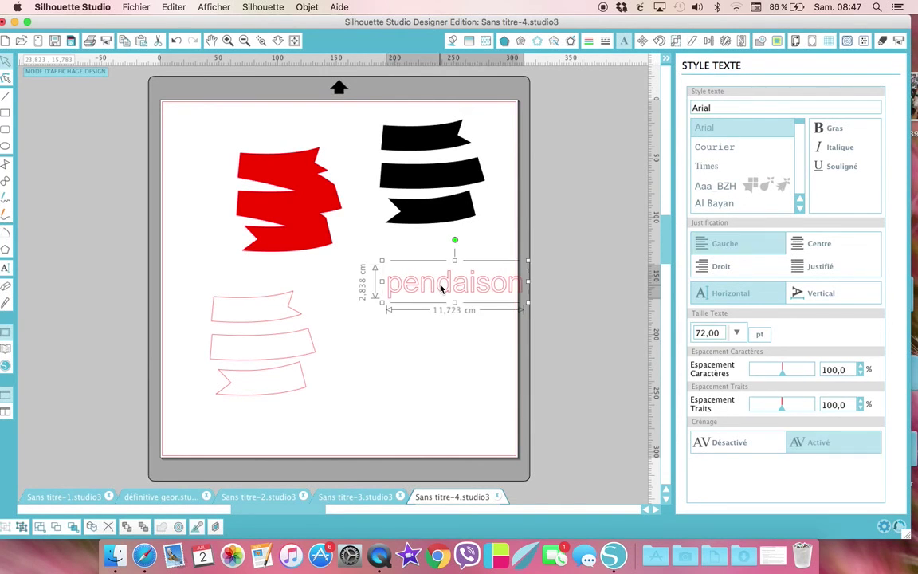
pyautogui.scroll(-3, 733, 195)
pyautogui.scroll(-8, 733, 196)
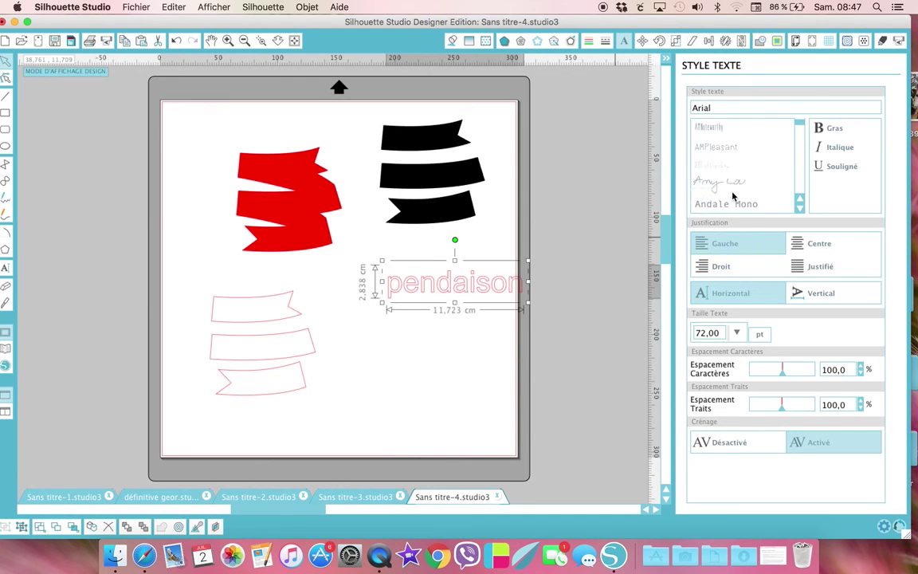
pyautogui.scroll(-4, 734, 195)
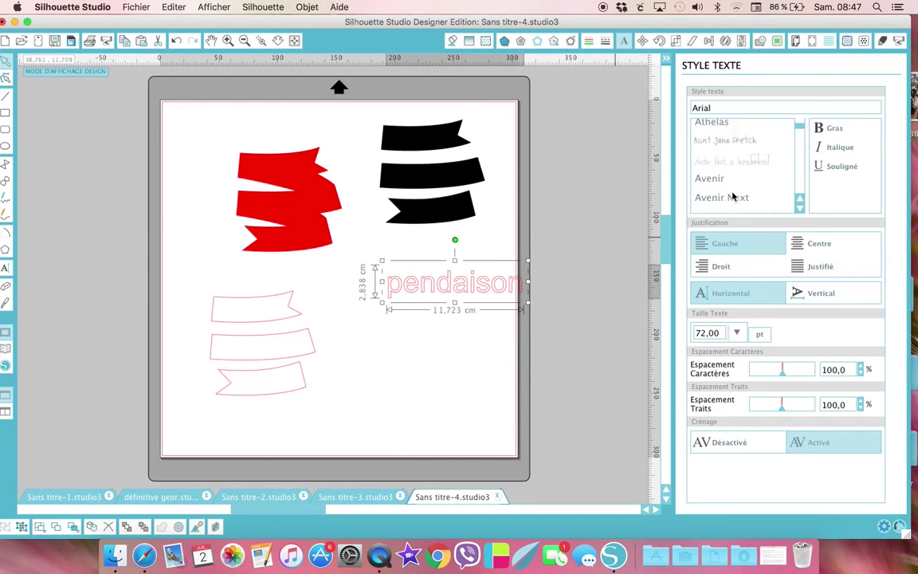
pyautogui.scroll(-12, 733, 195)
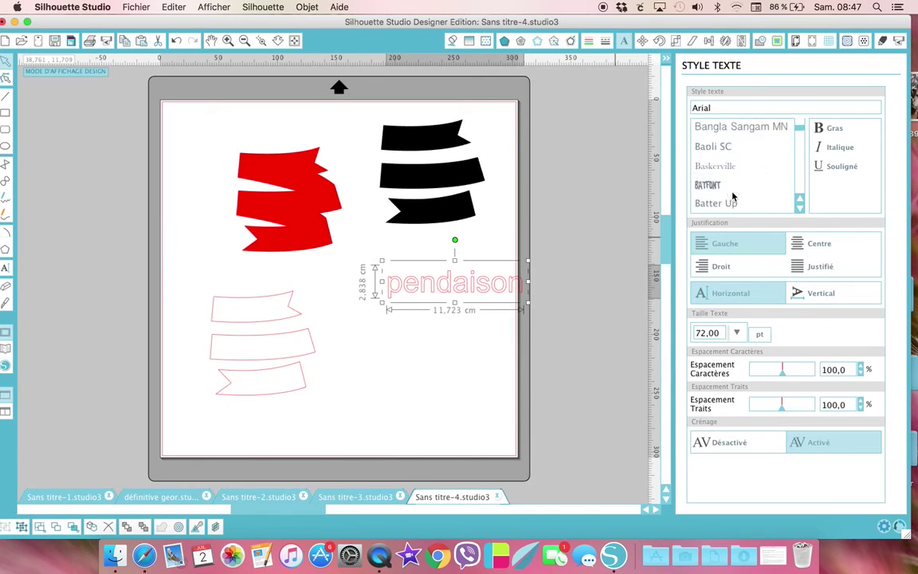
pyautogui.scroll(-3, 733, 195)
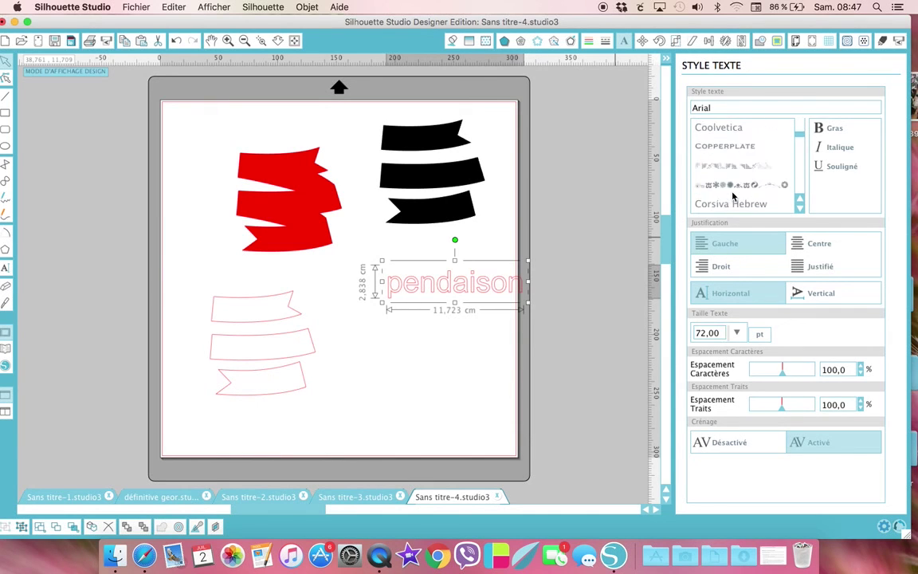